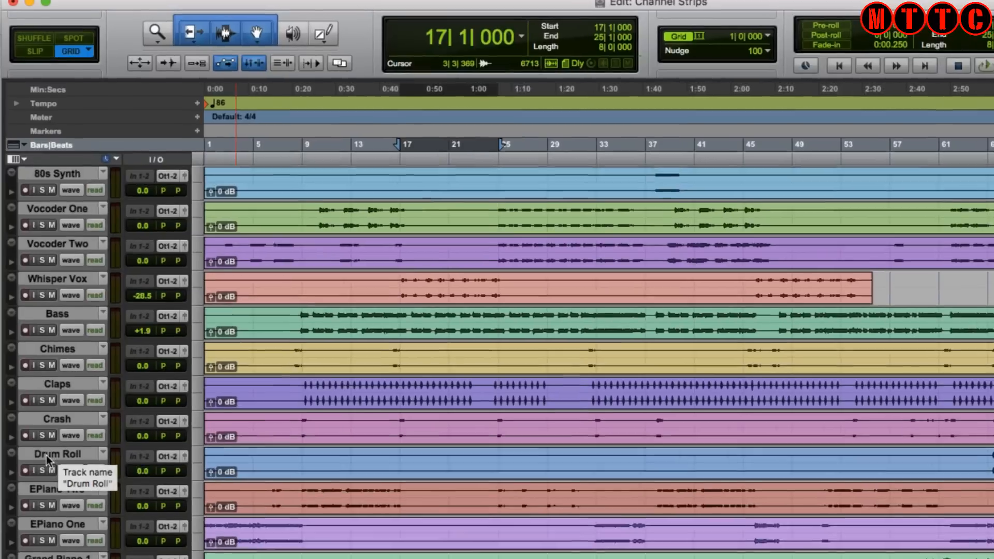
Reorder the tracks so that Kick One, Drum Roll, Claps and Crash come first, in that order.
{"action": "left_click_drag", "start_coordinate": [45, 367], "coordinate": [38, 224]}
{"action": "left_click_drag", "start_coordinate": [53, 271], "coordinate": [68, 194]}
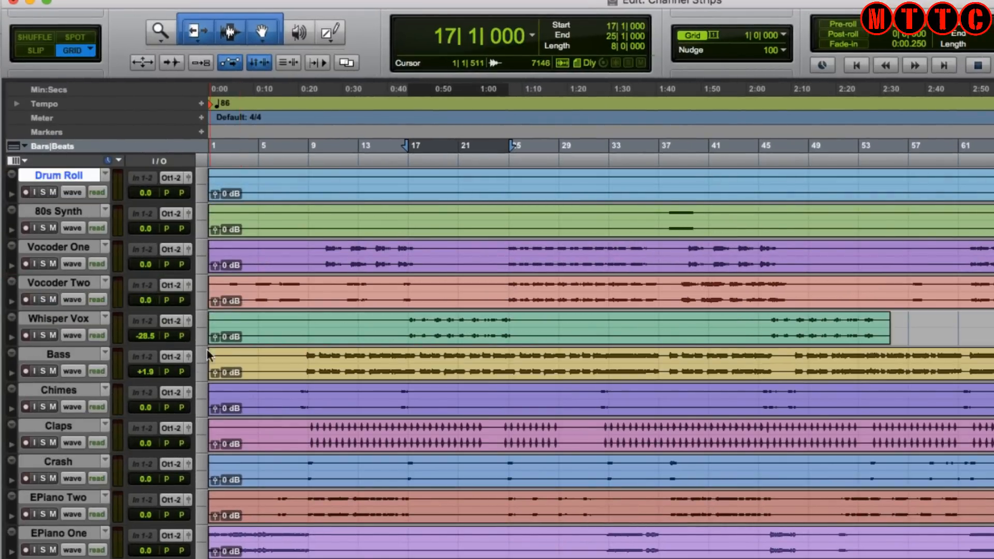
{"action": "left_click_drag", "start_coordinate": [75, 426], "coordinate": [74, 193]}
{"action": "left_click_drag", "start_coordinate": [59, 462], "coordinate": [59, 241]}
{"action": "scroll", "coordinate": [56, 361], "scroll_direction": "up", "scroll_amount": 15}
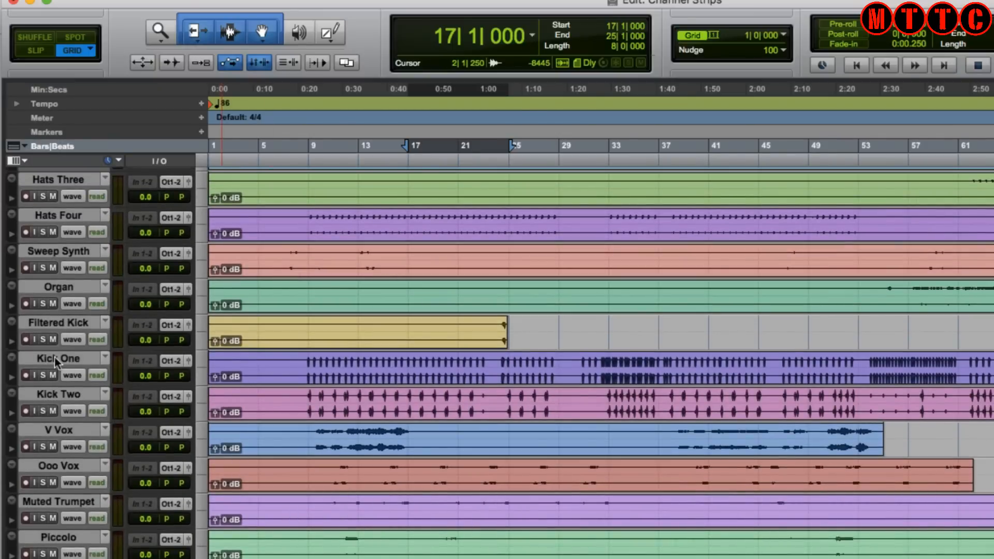
{"action": "left_click_drag", "start_coordinate": [57, 360], "coordinate": [63, 163]}
{"action": "left_click", "coordinate": [54, 213]}
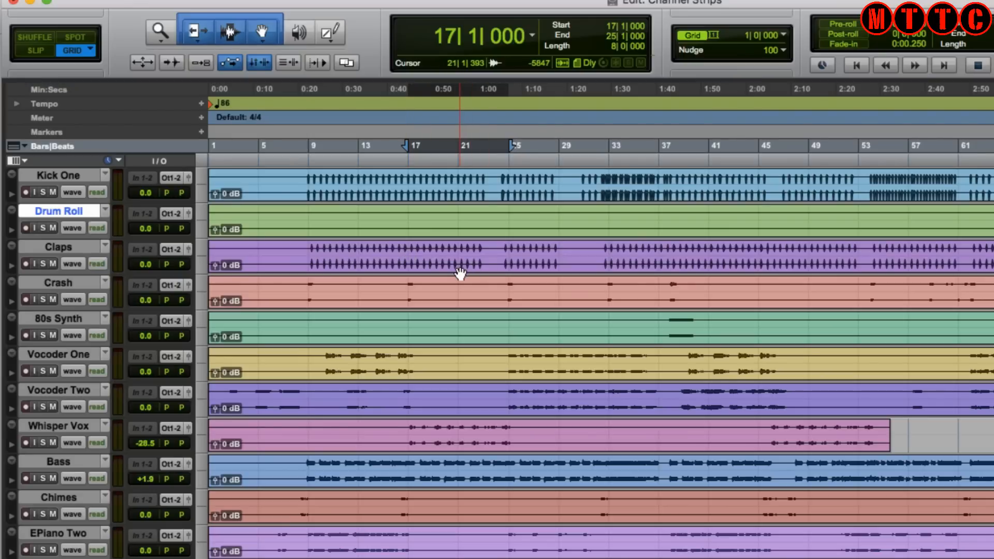
Play the session from bar 17 and stop playback.
{"action": "key", "text": "space"}
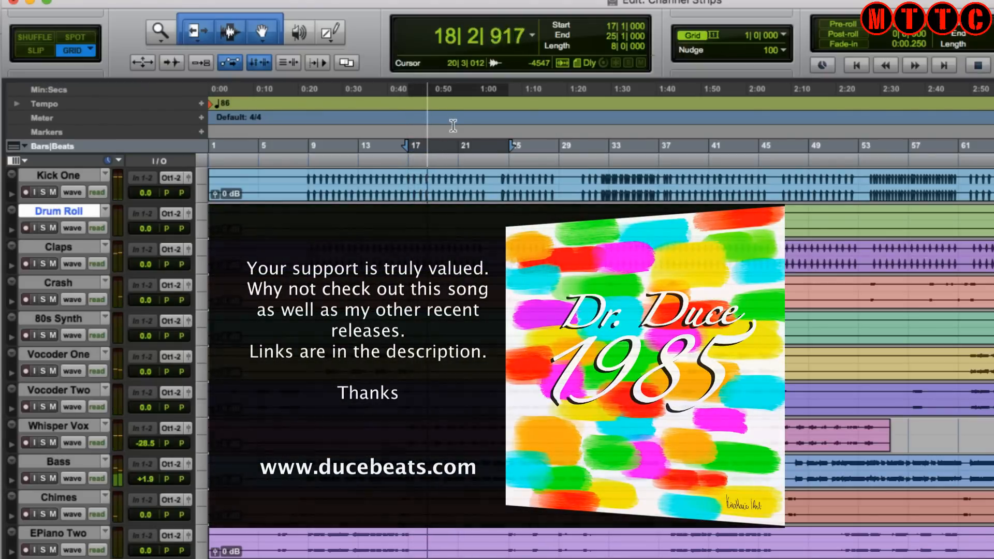
{"action": "key", "text": "space"}
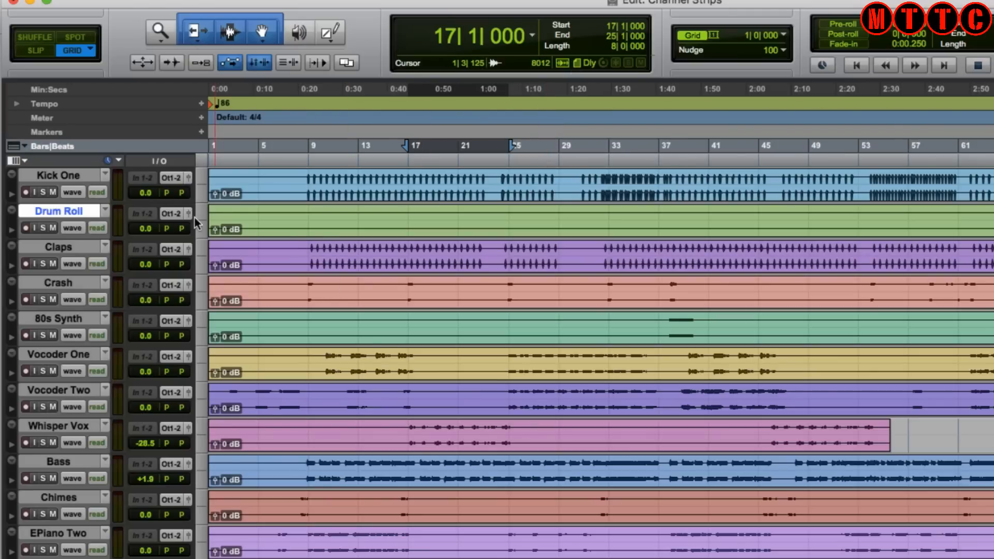
Select the Kick One track and its clip, and place the edit cursor at bar 8 on the Drum Roll track.
{"action": "left_click", "coordinate": [59, 176]}
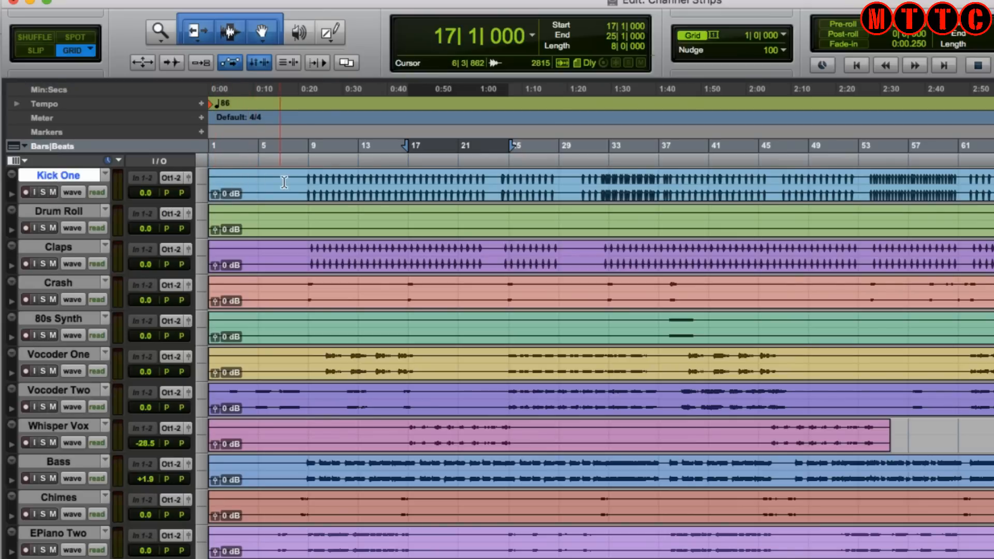
{"action": "left_click", "coordinate": [651, 202]}
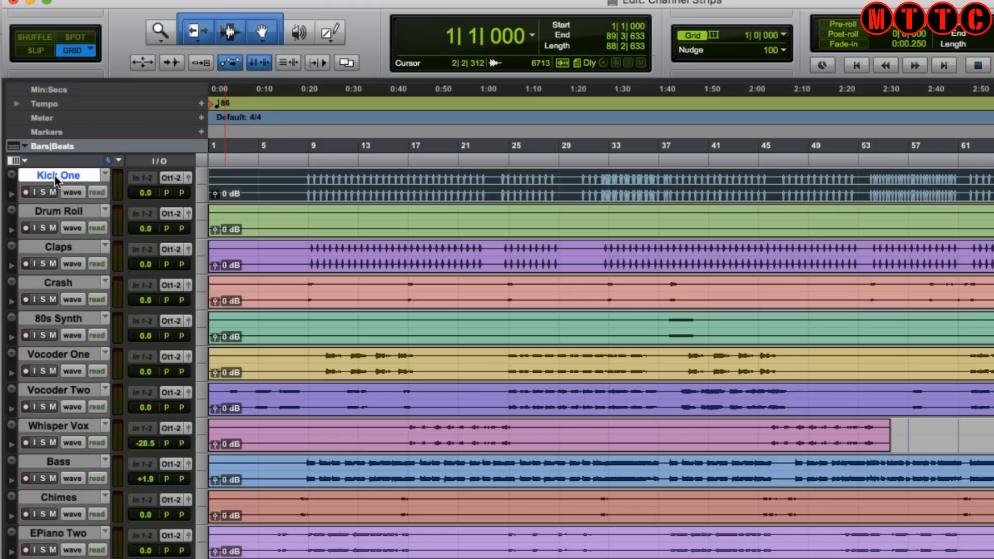
{"action": "left_click", "coordinate": [58, 212]}
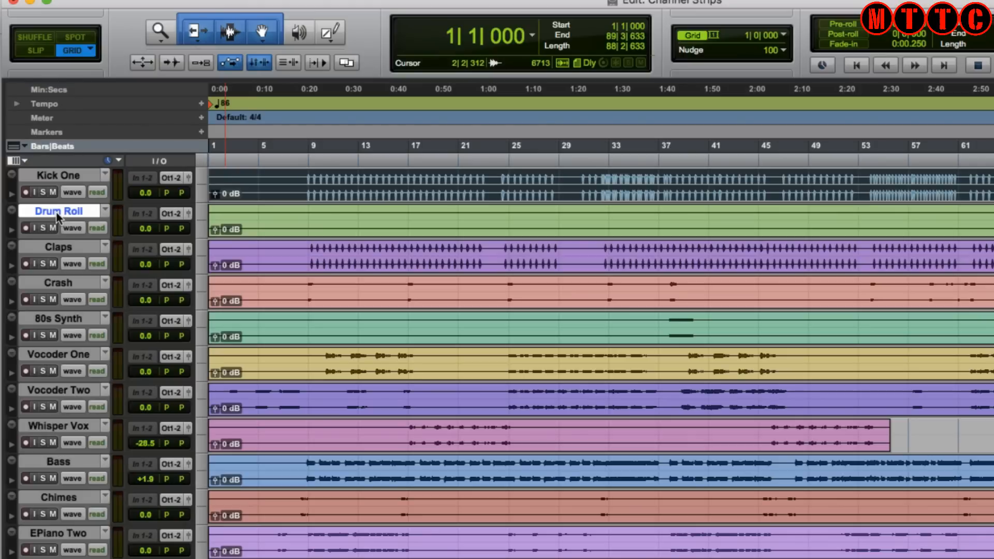
{"action": "left_click", "coordinate": [295, 227]}
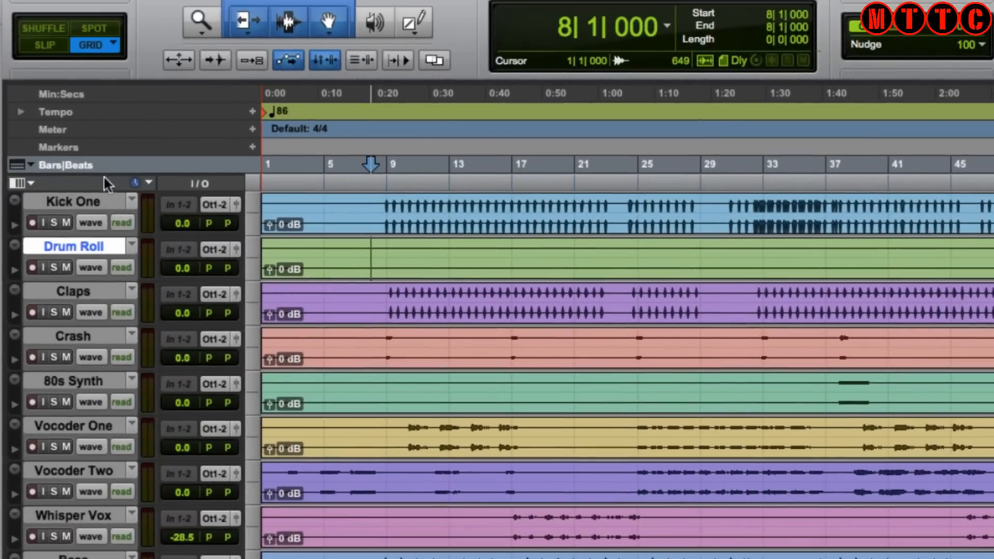
Select the Kick One track, view its output fader window and close it again.
{"action": "left_click", "coordinate": [76, 202]}
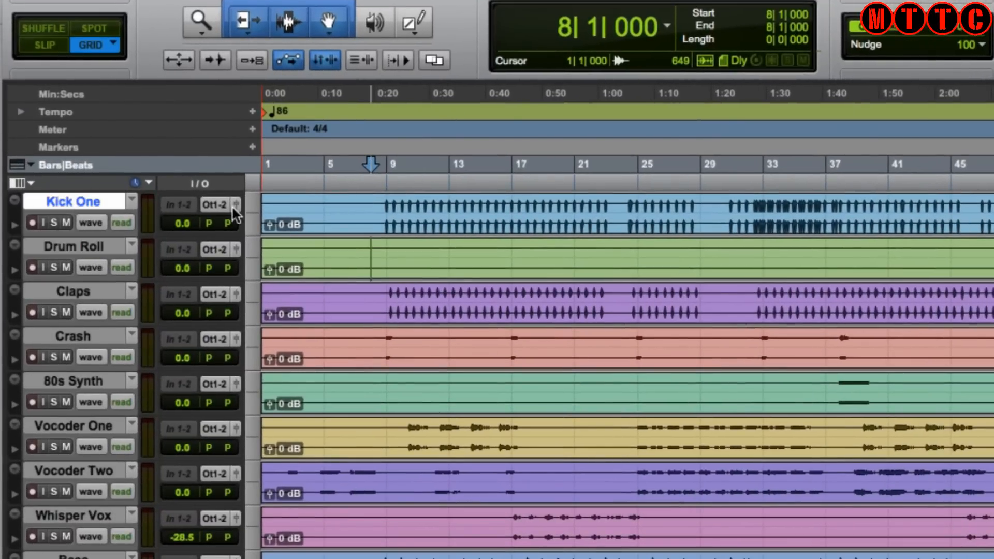
{"action": "left_click", "coordinate": [238, 206]}
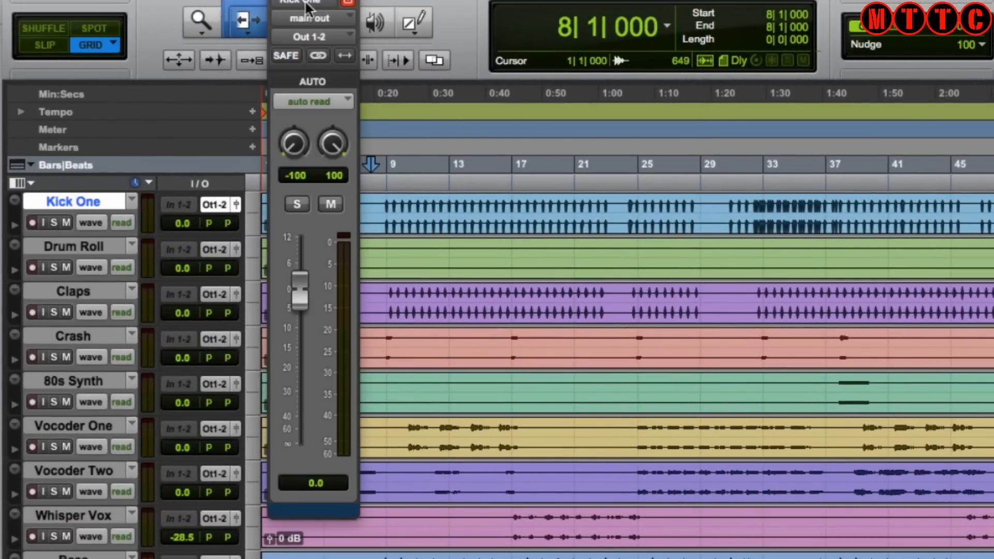
{"action": "left_click", "coordinate": [274, 0]}
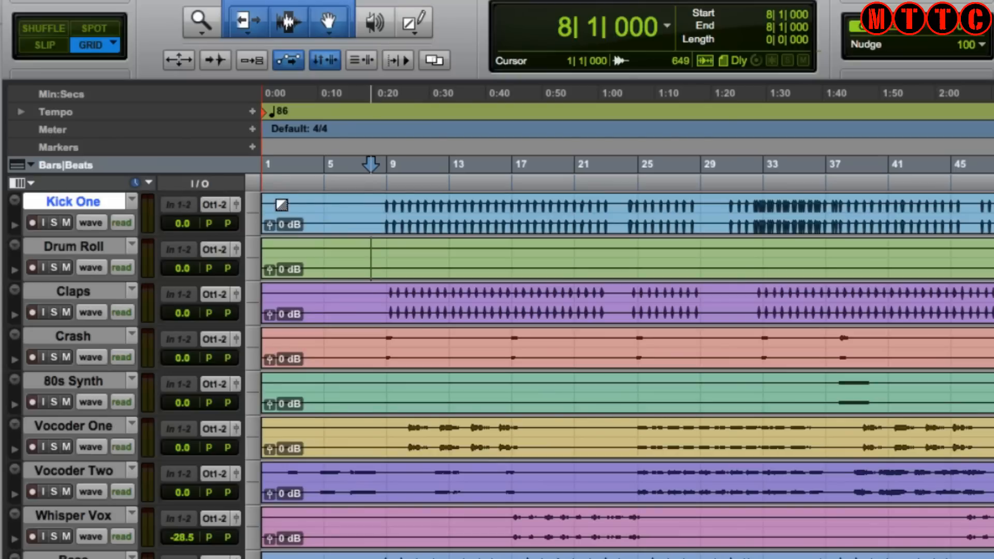
Enlarge the Kick One track to medium height to inspect its output controls, and return it to small height.
{"action": "left_click", "coordinate": [253, 211]}
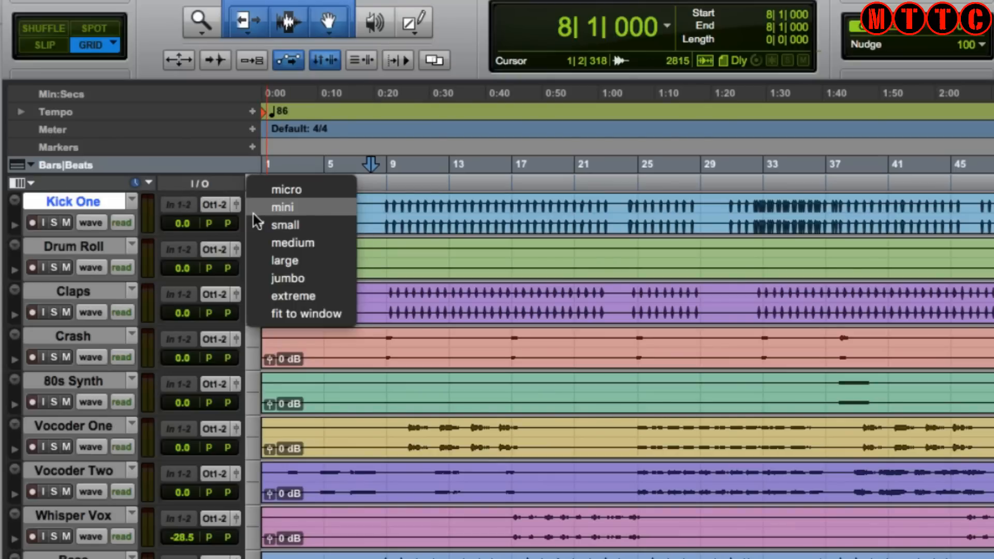
{"action": "left_click", "coordinate": [293, 240]}
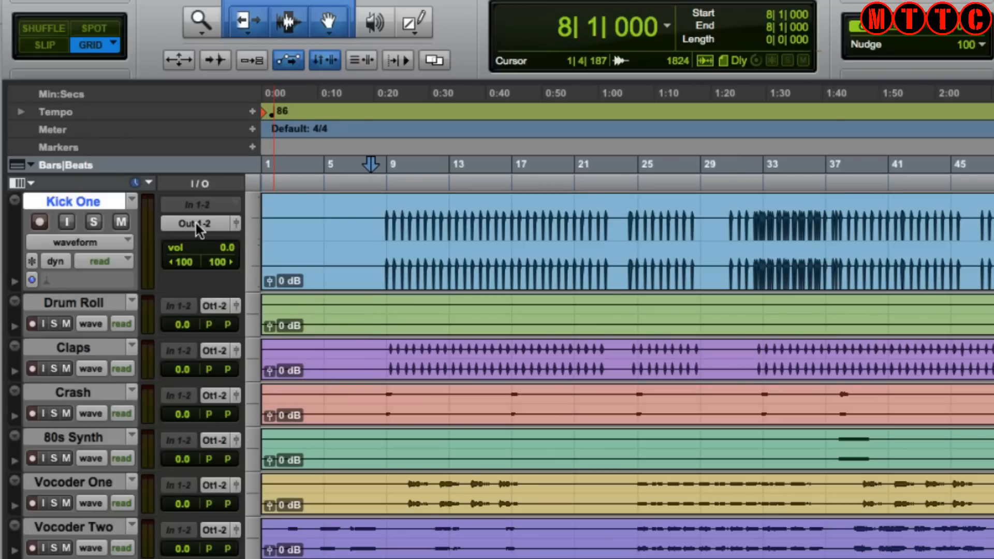
{"action": "left_click", "coordinate": [236, 222]}
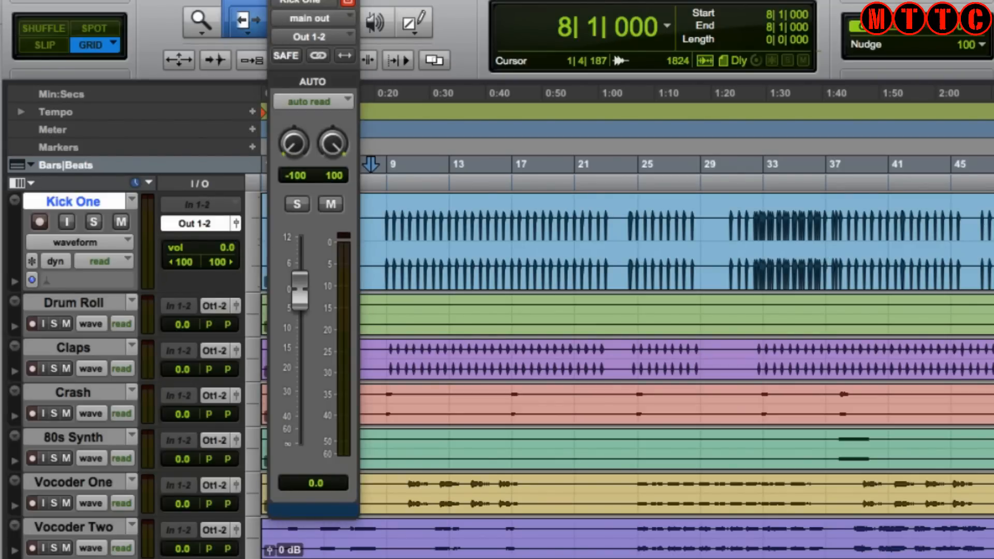
{"action": "left_click", "coordinate": [276, 1]}
{"action": "left_click", "coordinate": [236, 221]}
{"action": "left_click", "coordinate": [238, 223]}
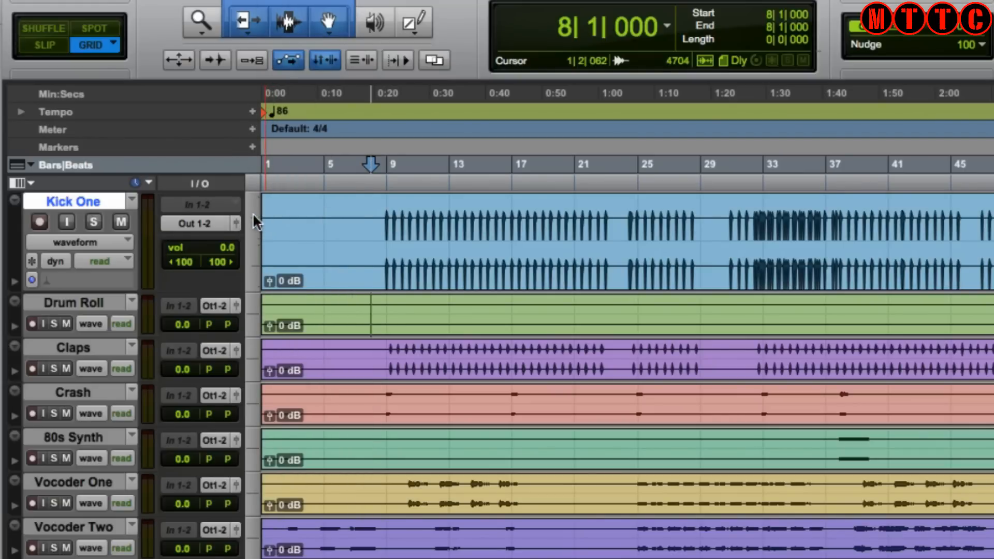
{"action": "left_click", "coordinate": [253, 213]}
{"action": "left_click", "coordinate": [278, 209]}
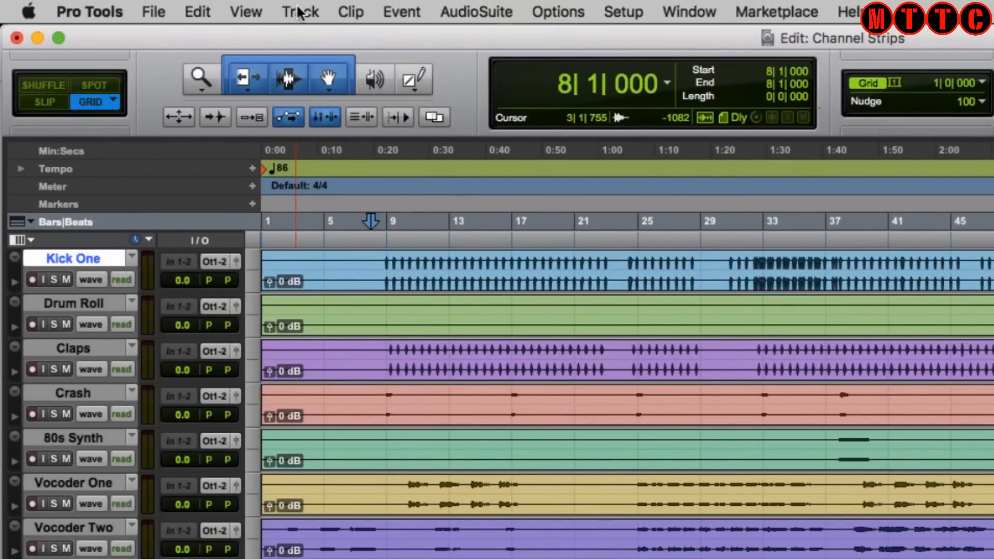
Create one new stereo audio track in Samples below Kick One.
{"action": "left_click", "coordinate": [299, 12]}
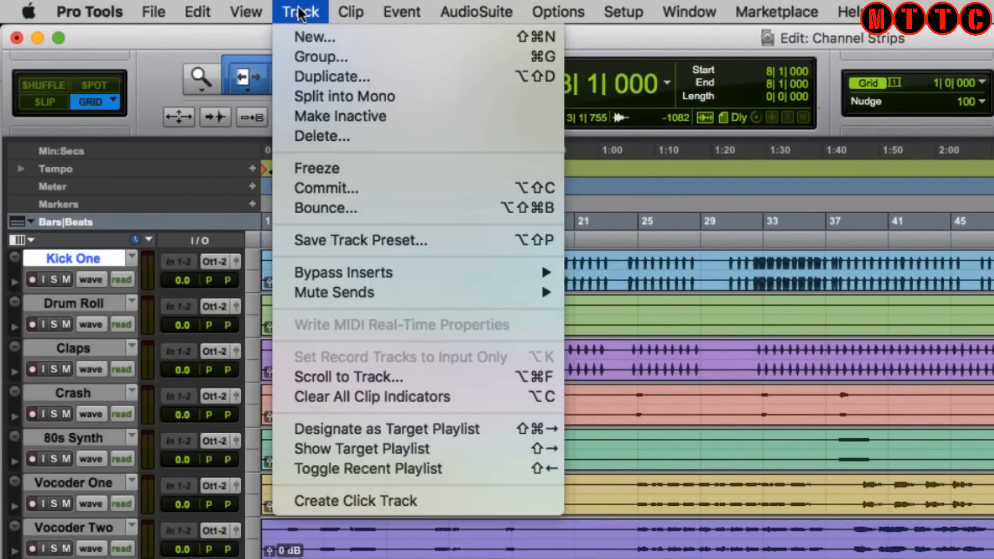
{"action": "left_click", "coordinate": [310, 41]}
{"action": "left_click_drag", "start_coordinate": [651, 293], "coordinate": [465, 179]}
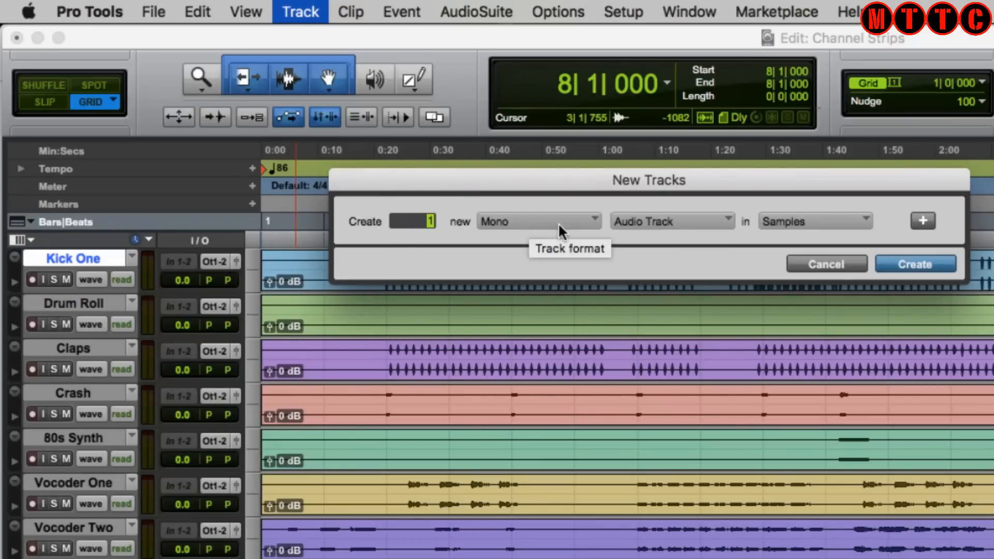
{"action": "left_click", "coordinate": [520, 219]}
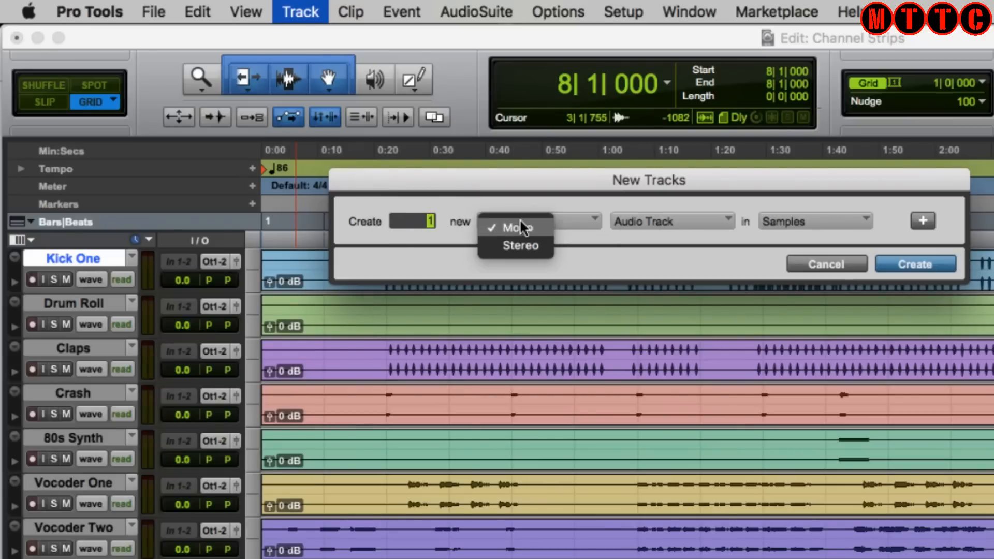
{"action": "left_click", "coordinate": [521, 246]}
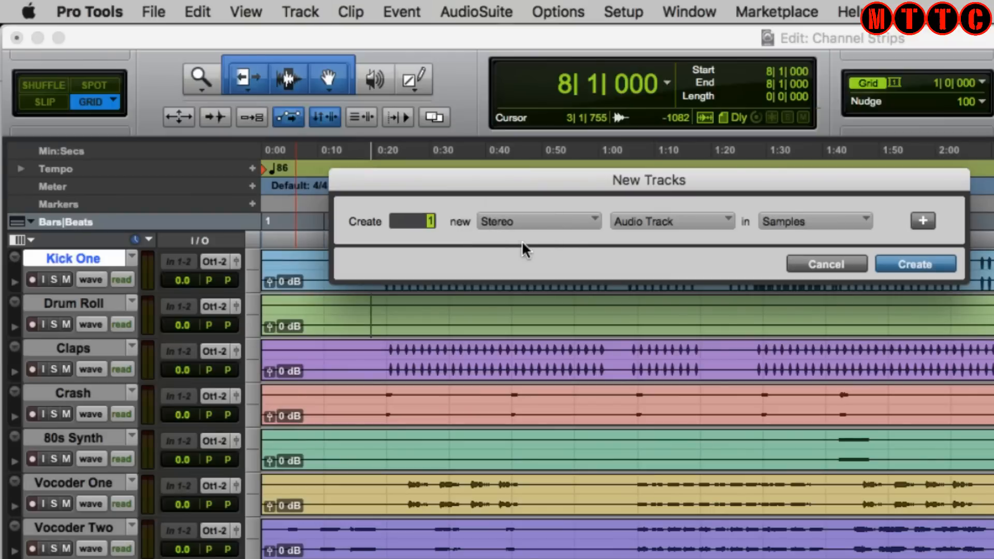
{"action": "left_click", "coordinate": [658, 219]}
{"action": "left_click", "coordinate": [658, 219]}
{"action": "left_click", "coordinate": [912, 264]}
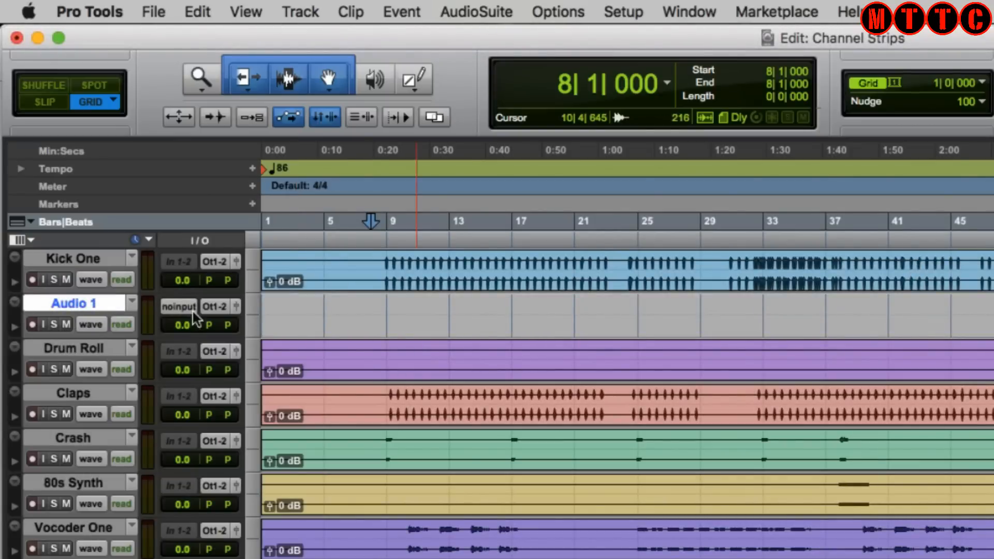
View the Audio 1 track's output window and controls at large track height, and return the track to small height.
{"action": "left_click", "coordinate": [234, 308]}
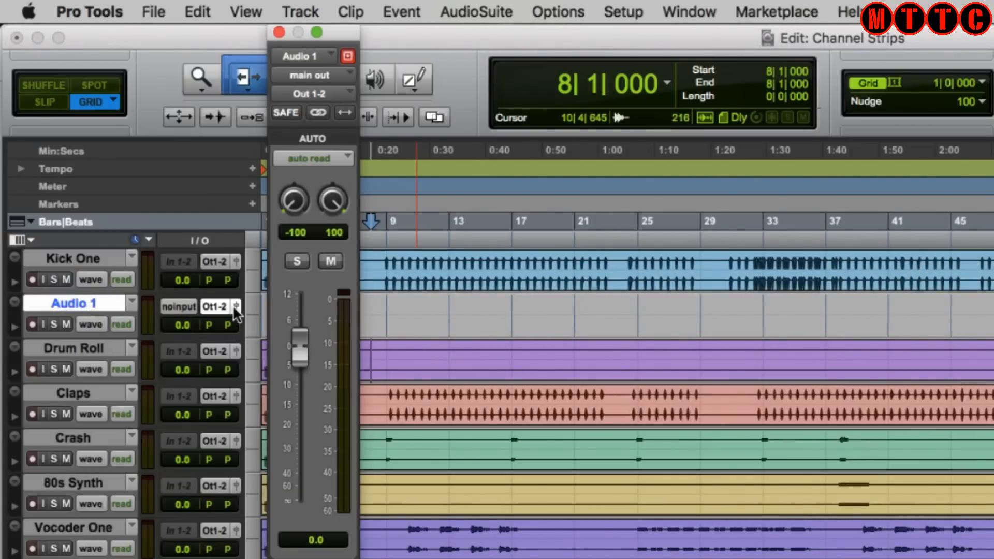
{"action": "left_click", "coordinate": [234, 309]}
{"action": "left_click", "coordinate": [258, 303]}
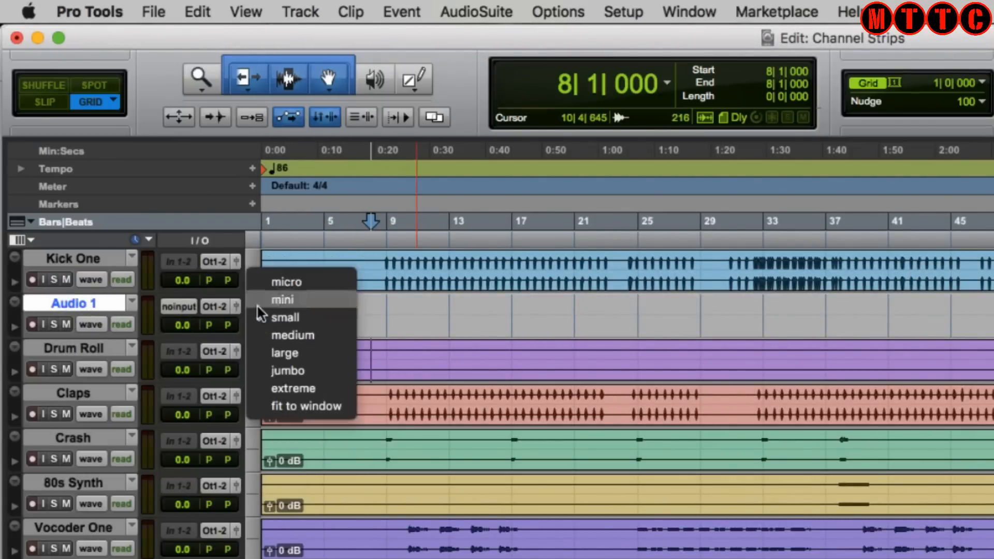
{"action": "left_click", "coordinate": [286, 343]}
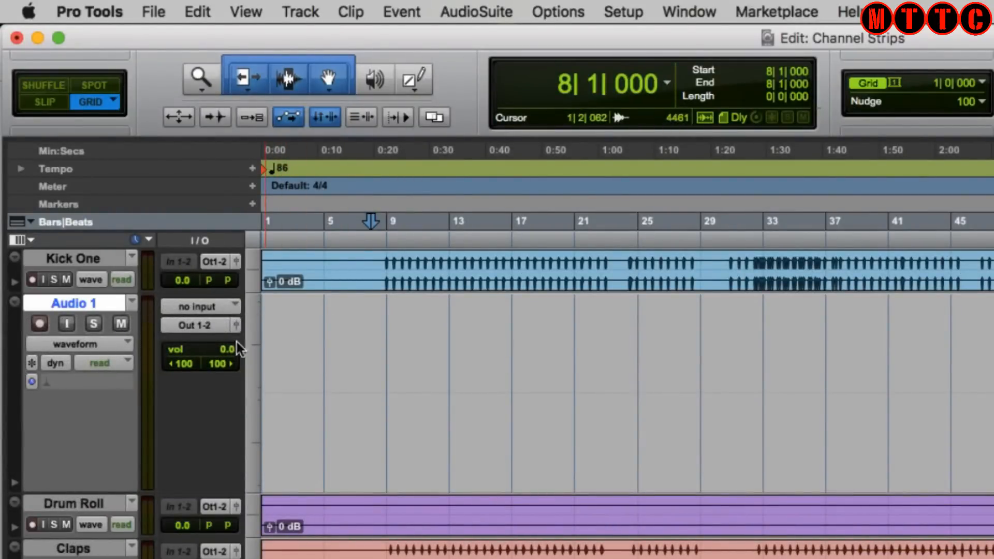
{"action": "left_click", "coordinate": [254, 335]}
{"action": "left_click", "coordinate": [291, 315]}
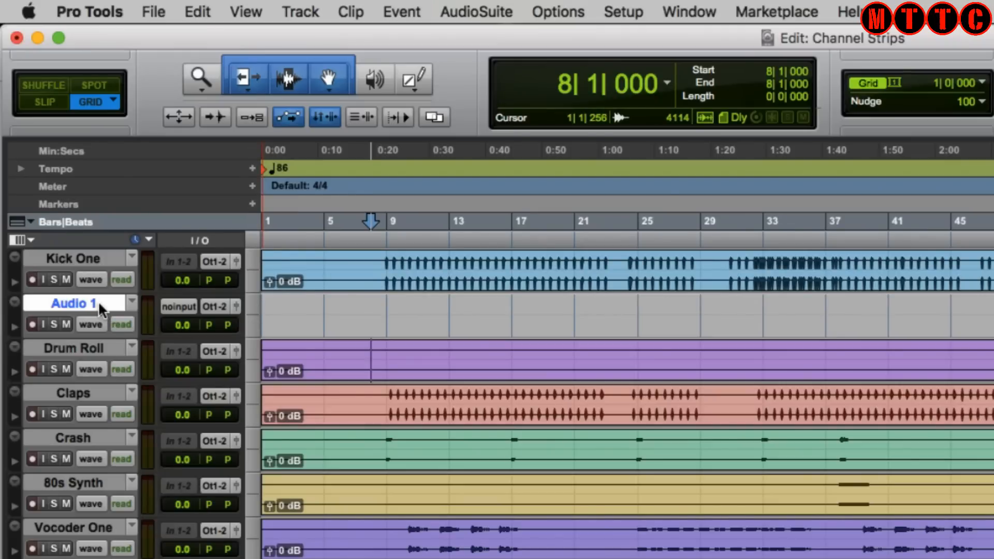
Create one new stereo instrument track in Ticks below Audio 1.
{"action": "left_click", "coordinate": [310, 11]}
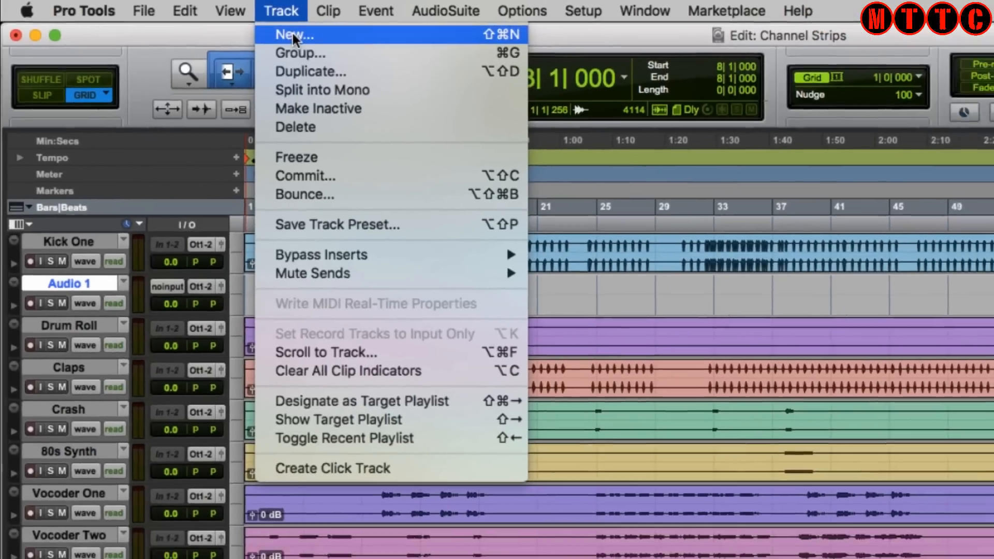
{"action": "left_click", "coordinate": [293, 33]}
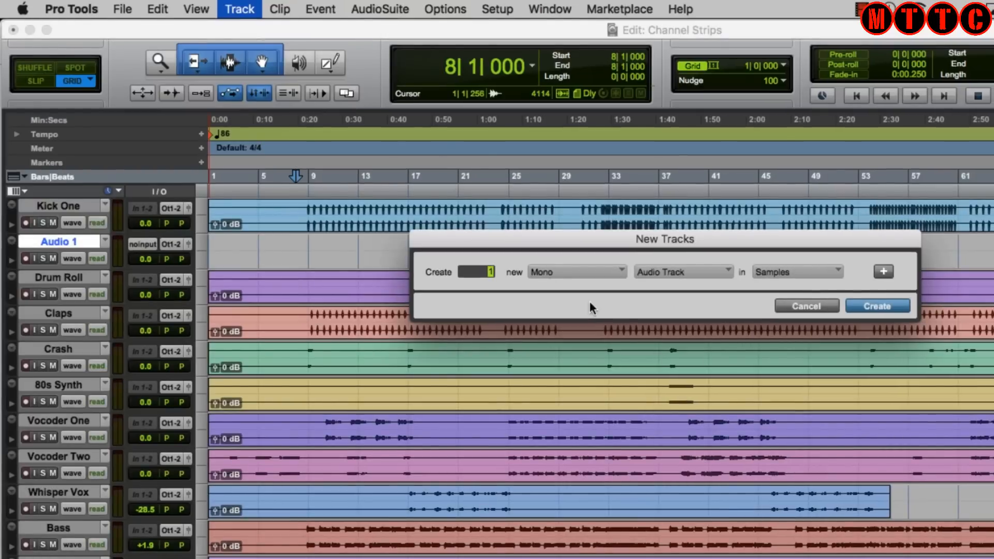
{"action": "left_click", "coordinate": [541, 272]}
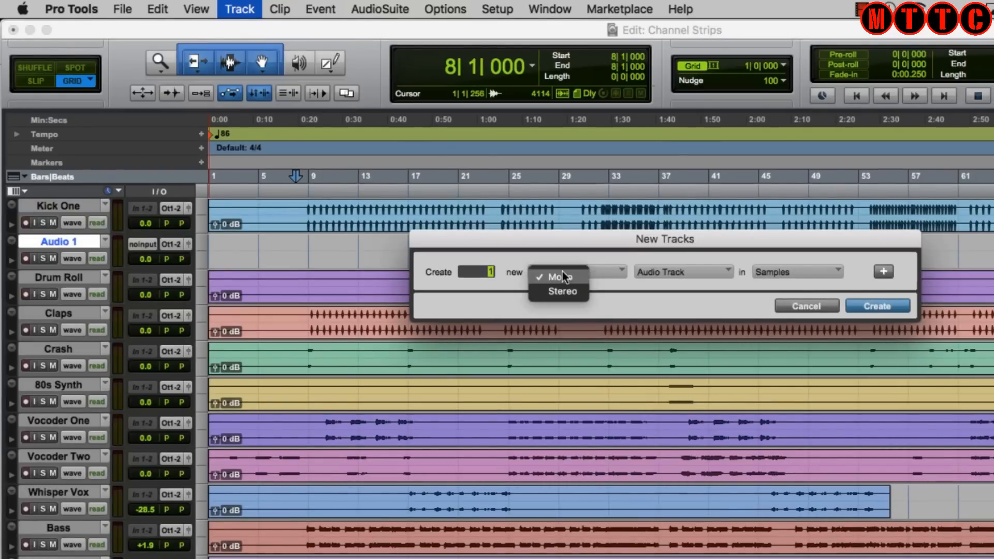
{"action": "left_click", "coordinate": [562, 294]}
{"action": "left_click", "coordinate": [686, 270]}
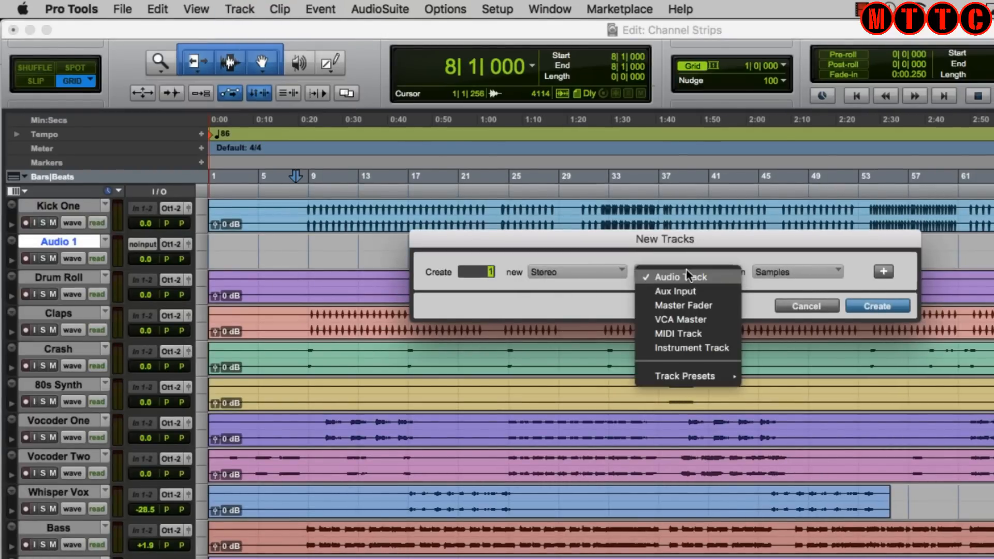
{"action": "left_click", "coordinate": [722, 348]}
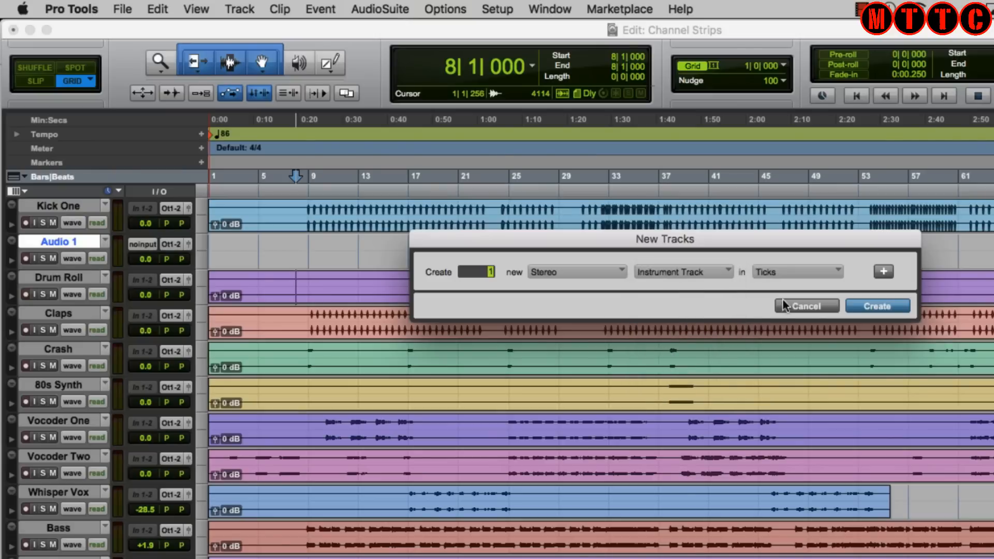
{"action": "left_click", "coordinate": [876, 306]}
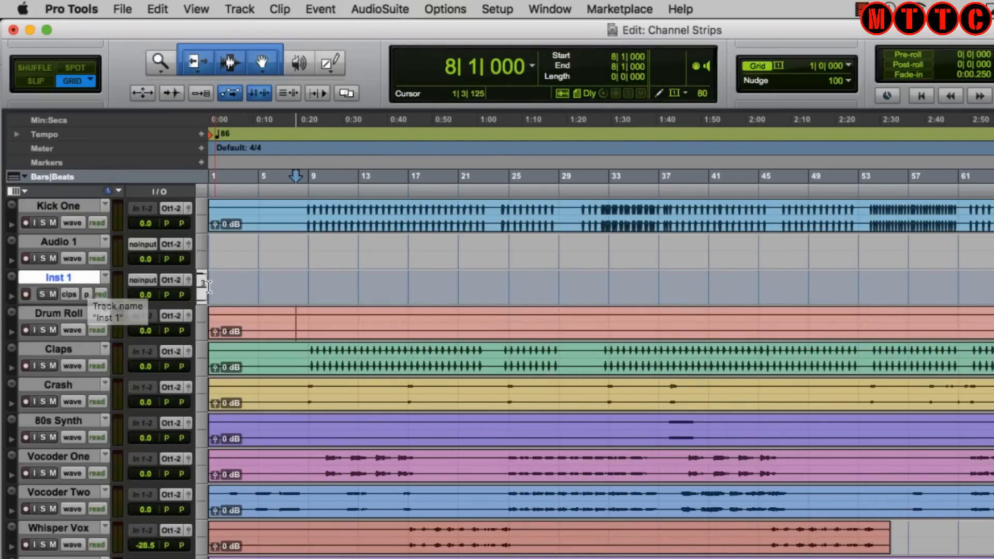
Set the Inst 1 track's height to large.
{"action": "left_click", "coordinate": [202, 284]}
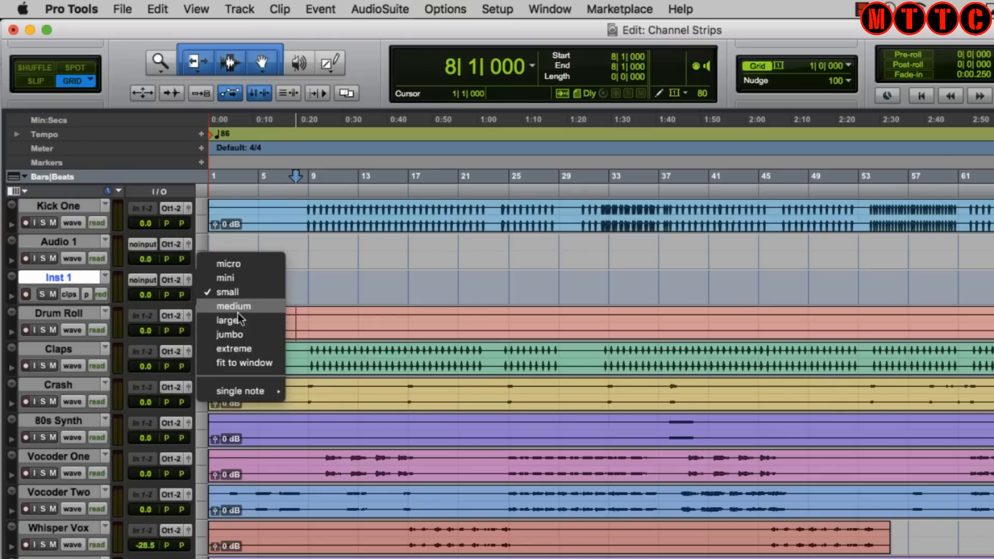
{"action": "left_click", "coordinate": [232, 335]}
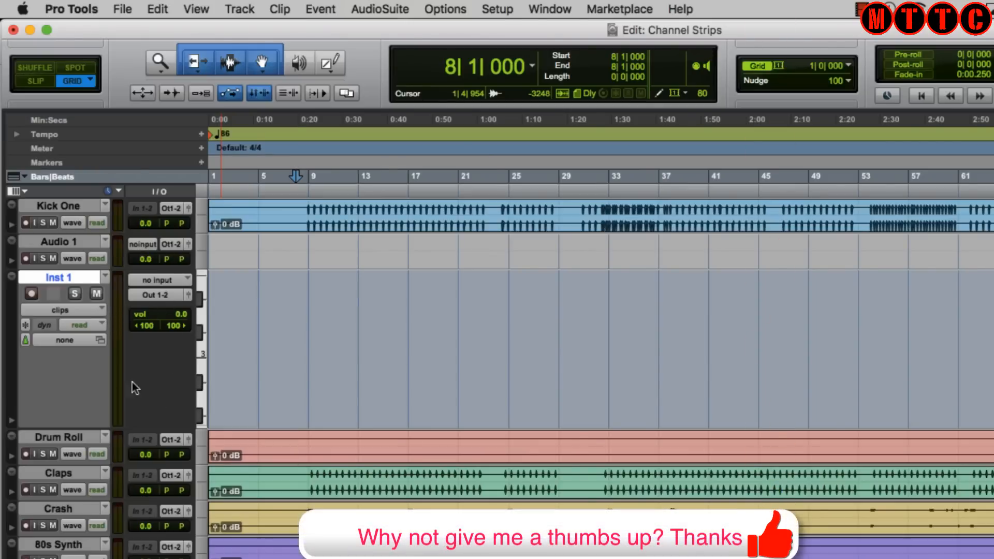
Display the Inserts A-E and Instruments columns alongside I/O in the Edit window.
{"action": "left_click", "coordinate": [202, 9]}
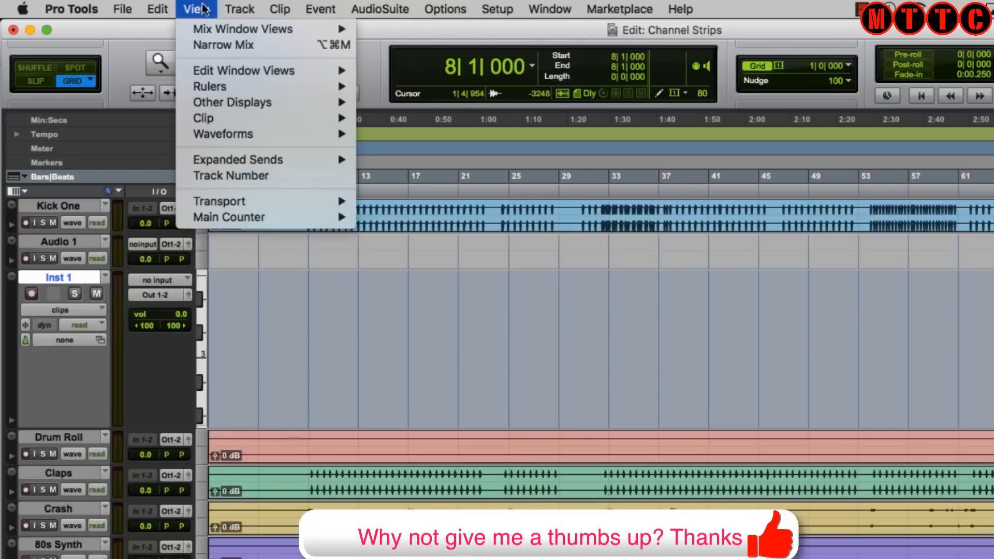
{"action": "mouse_move", "coordinate": [225, 72]}
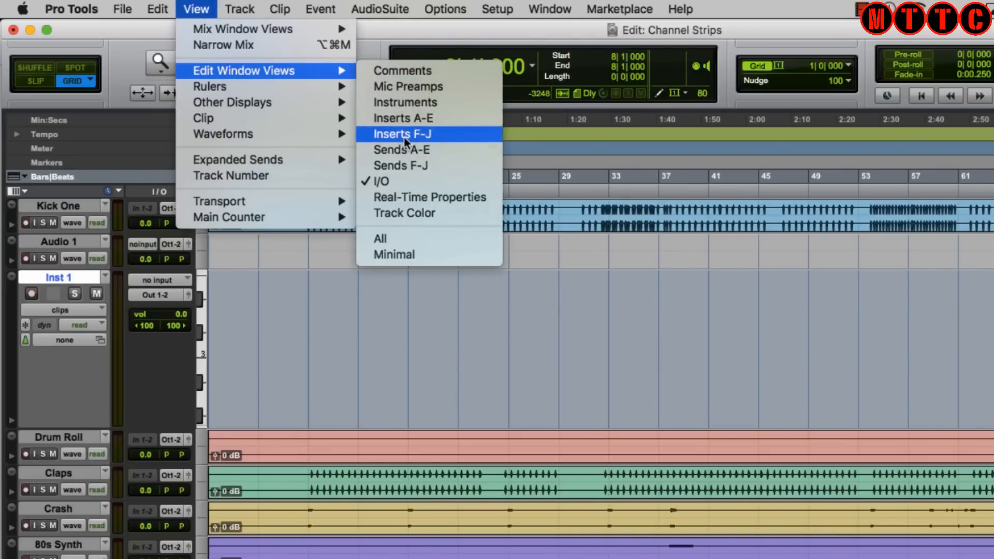
{"action": "left_click", "coordinate": [427, 120]}
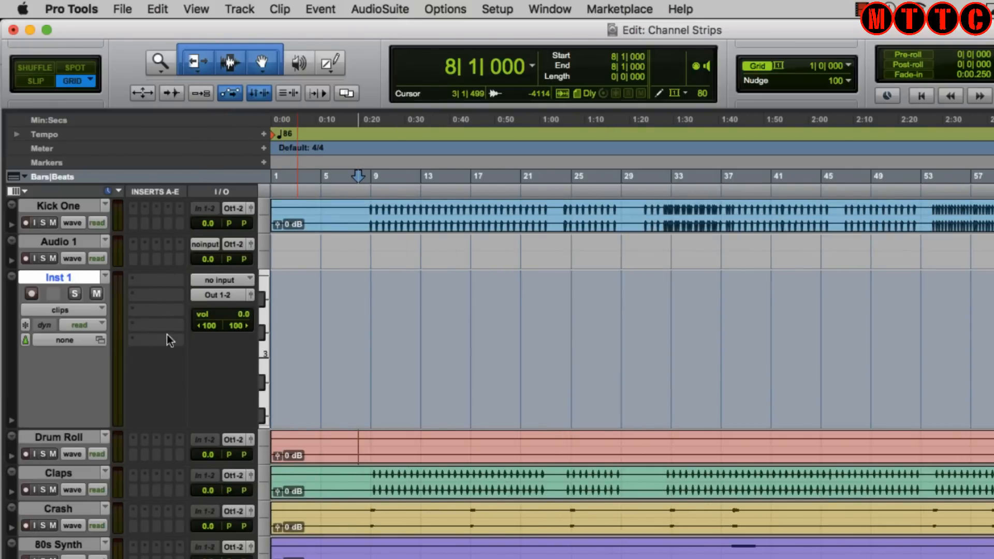
{"action": "left_click", "coordinate": [197, 9]}
{"action": "mouse_move", "coordinate": [230, 69]}
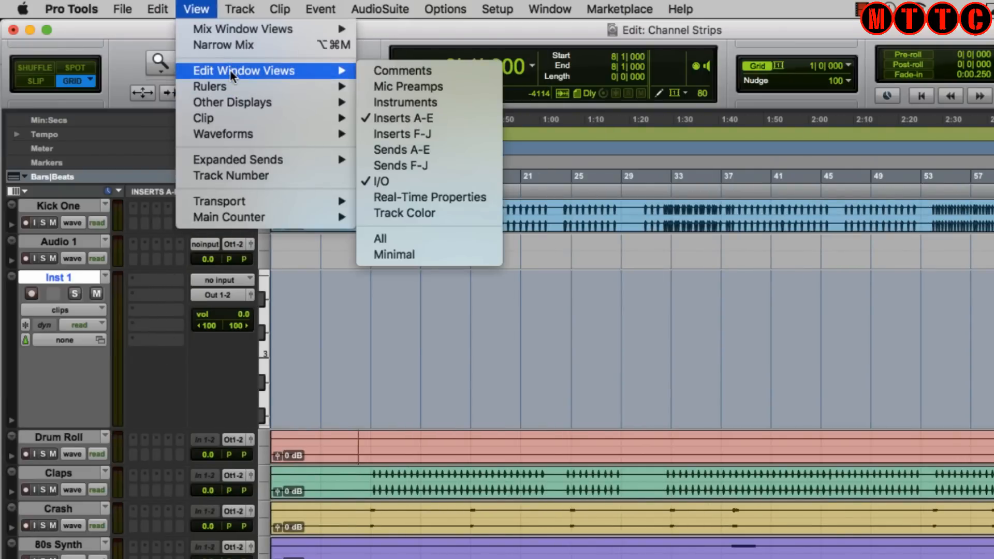
{"action": "left_click", "coordinate": [419, 102]}
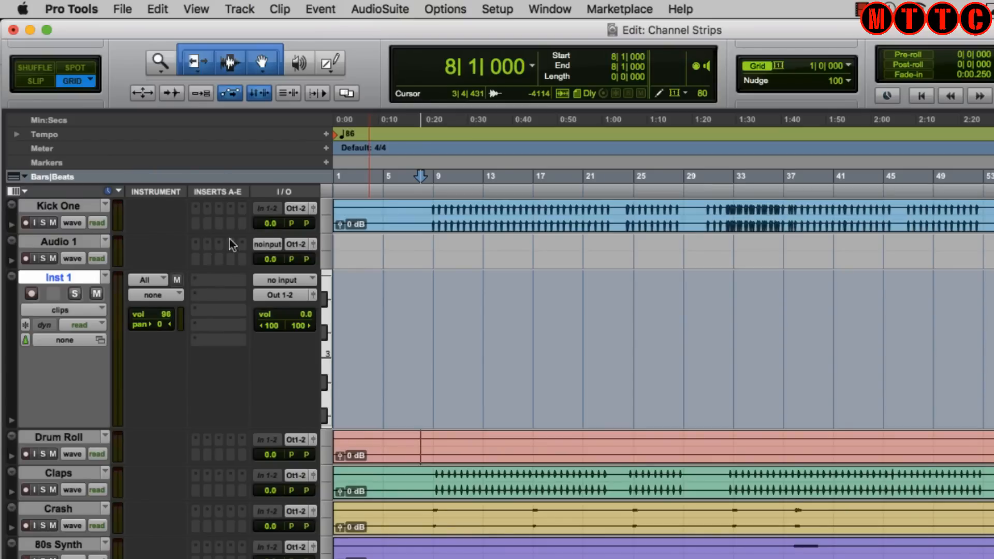
Insert the multichannel instrument plug-in Xpand!2 (stereo) in the first insert slot of Inst 1.
{"action": "left_click", "coordinate": [232, 280]}
{"action": "mouse_move", "coordinate": [262, 283]}
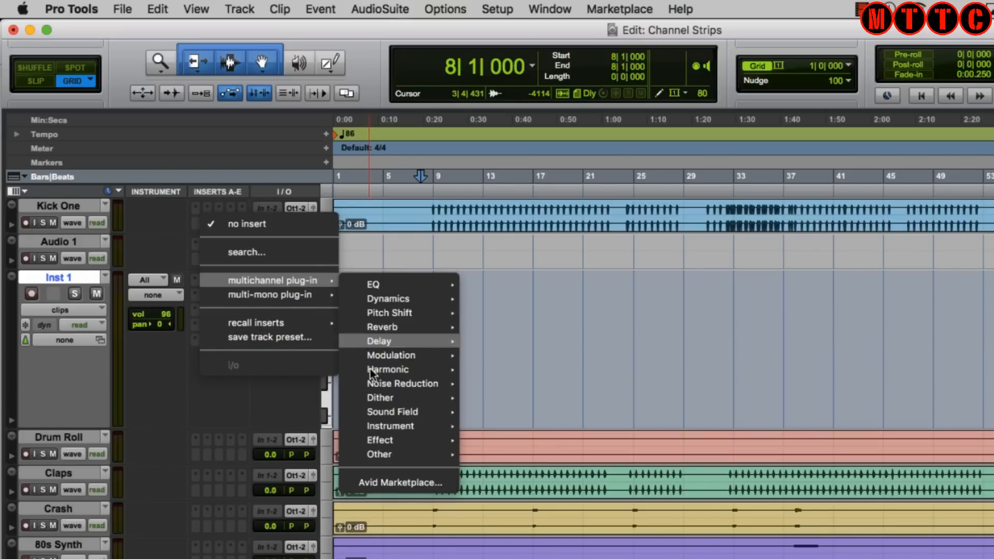
{"action": "mouse_move", "coordinate": [396, 427]}
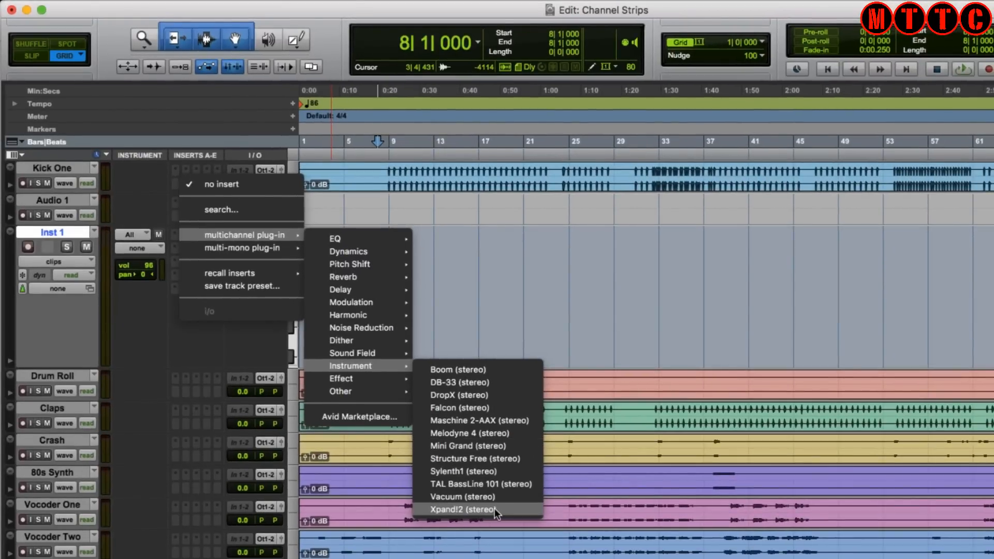
{"action": "left_click", "coordinate": [495, 510]}
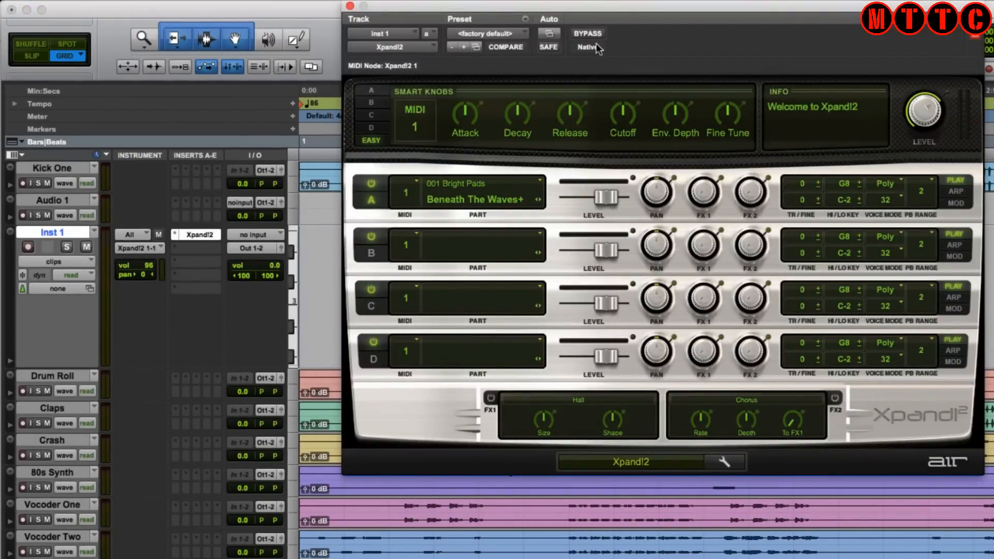
{"action": "mouse_move", "coordinate": [632, 9]}
{"action": "left_mouse_down"}
{"action": "mouse_move", "coordinate": [612, 11]}
{"action": "mouse_move", "coordinate": [635, 12]}
{"action": "left_mouse_up"}
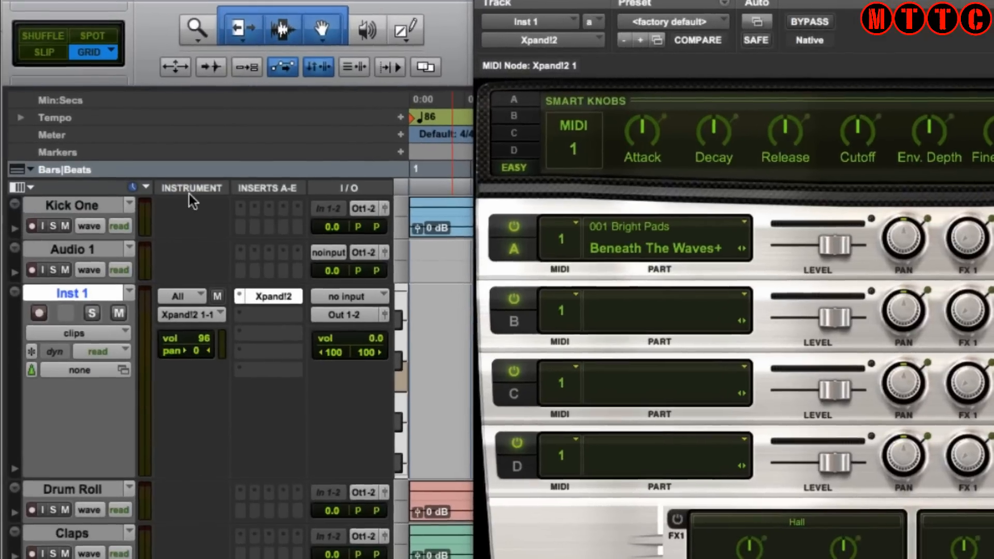
Close the Xpand!2 window and set Inst 1's instrument MIDI volume to 64 and pan to 0.
{"action": "left_click", "coordinate": [199, 352]}
{"action": "mouse_move", "coordinate": [197, 352]}
{"action": "left_mouse_down"}
{"action": "mouse_move", "coordinate": [187, 351]}
{"action": "mouse_move", "coordinate": [205, 338]}
{"action": "mouse_move", "coordinate": [204, 356]}
{"action": "mouse_move", "coordinate": [204, 344]}
{"action": "left_mouse_up"}
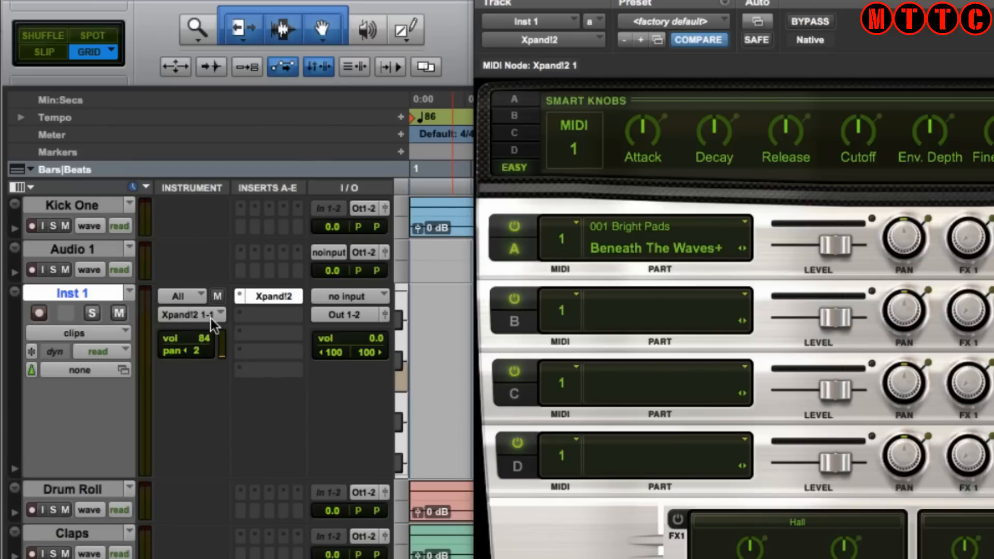
{"action": "left_click", "coordinate": [484, 1]}
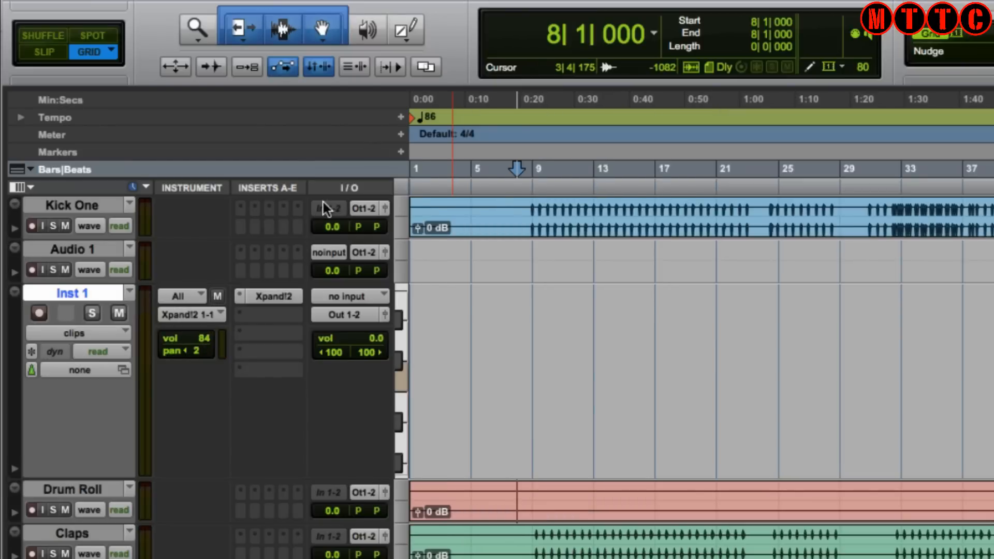
{"action": "left_click", "coordinate": [199, 340]}
{"action": "left_click_drag", "start_coordinate": [199, 352], "coordinate": [204, 366]}
Hide the Instruments column in the Edit window.
{"action": "left_click", "coordinate": [243, 0]}
{"action": "mouse_move", "coordinate": [310, 40]}
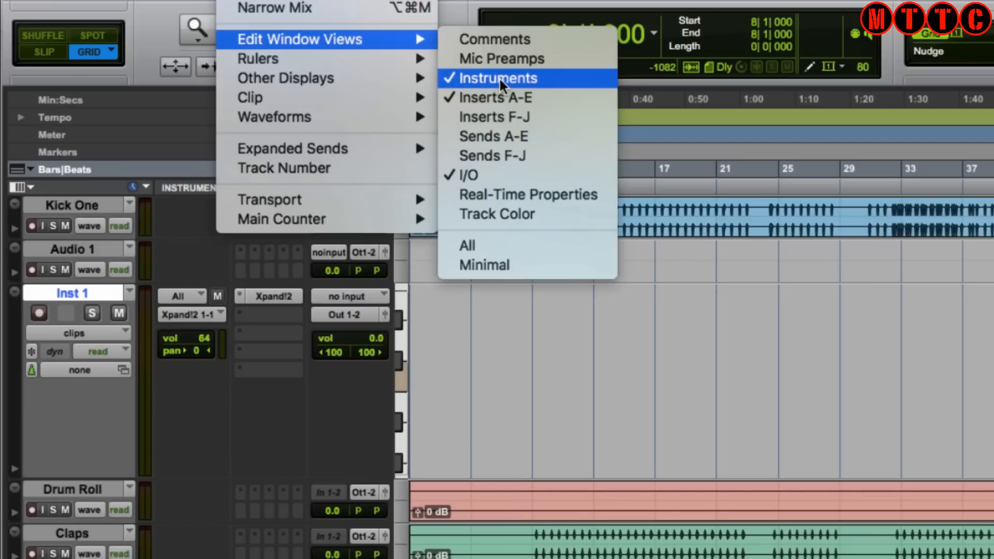
{"action": "left_click", "coordinate": [499, 77]}
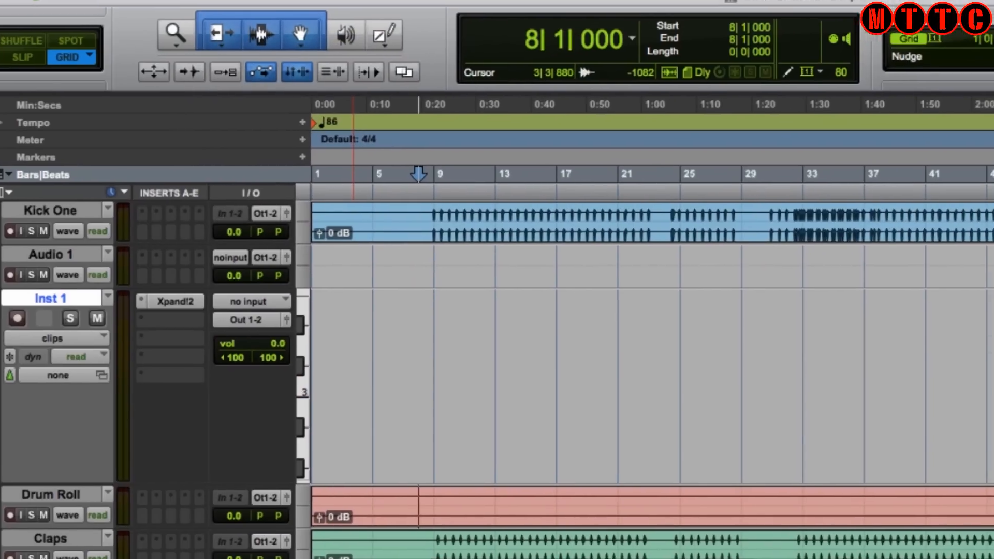
Create one new MIDI track below Inst 1.
{"action": "left_click", "coordinate": [296, 0]}
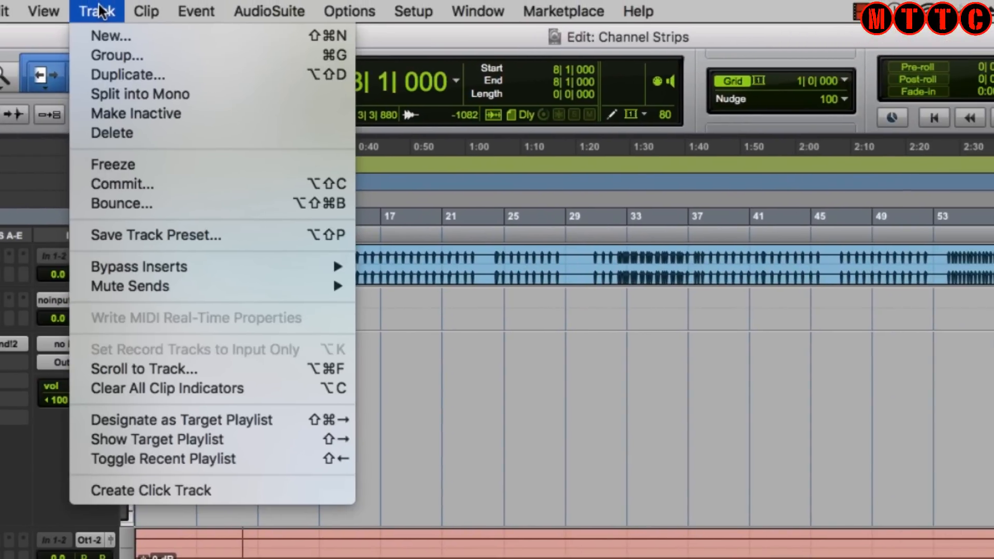
{"action": "left_click", "coordinate": [112, 37]}
{"action": "left_click", "coordinate": [505, 335]}
{"action": "left_click", "coordinate": [506, 359]}
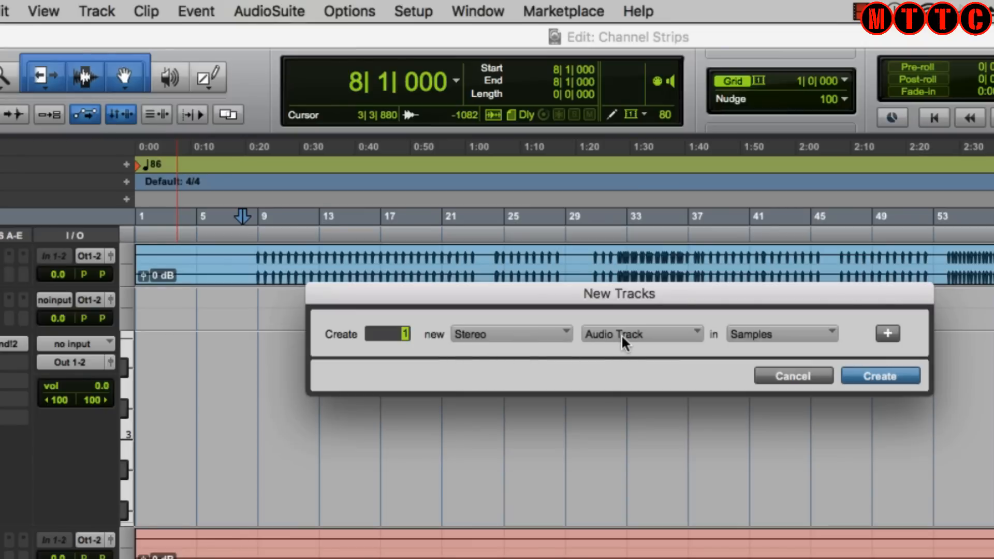
{"action": "left_click", "coordinate": [621, 335]}
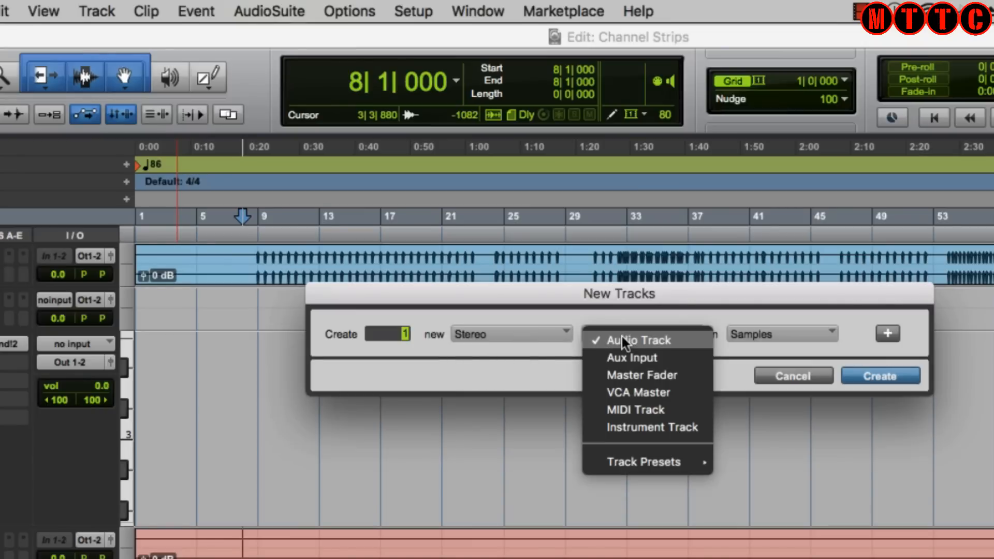
{"action": "left_click", "coordinate": [688, 406]}
{"action": "left_click", "coordinate": [880, 376]}
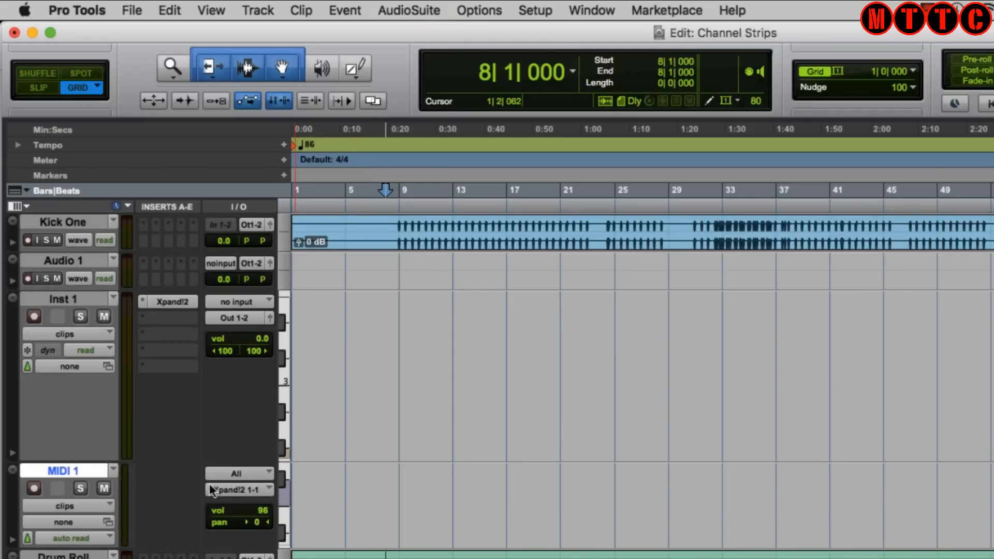
Create one new stereo Aux Input track in Samples below MIDI 1.
{"action": "left_click", "coordinate": [257, 9]}
{"action": "left_click", "coordinate": [265, 30]}
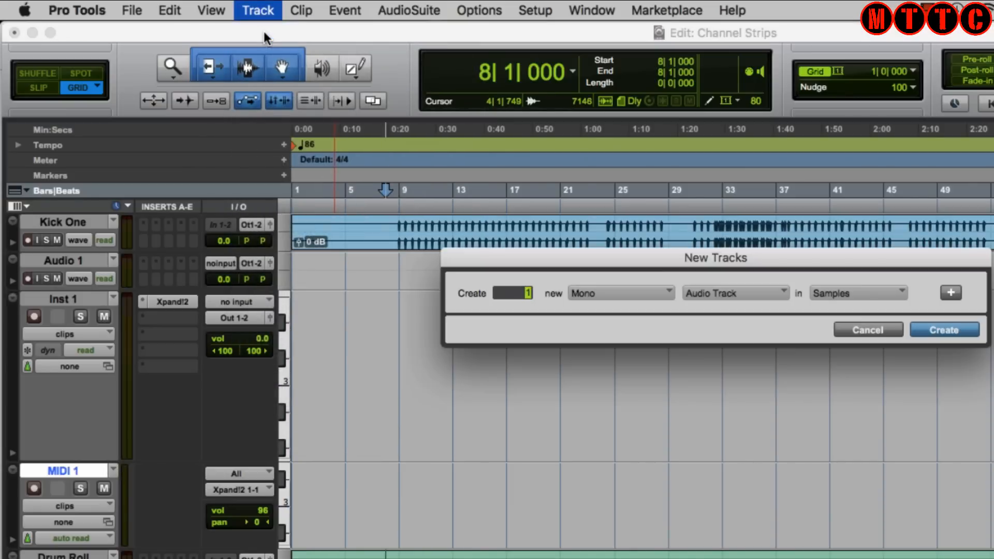
{"action": "left_click", "coordinate": [715, 295]}
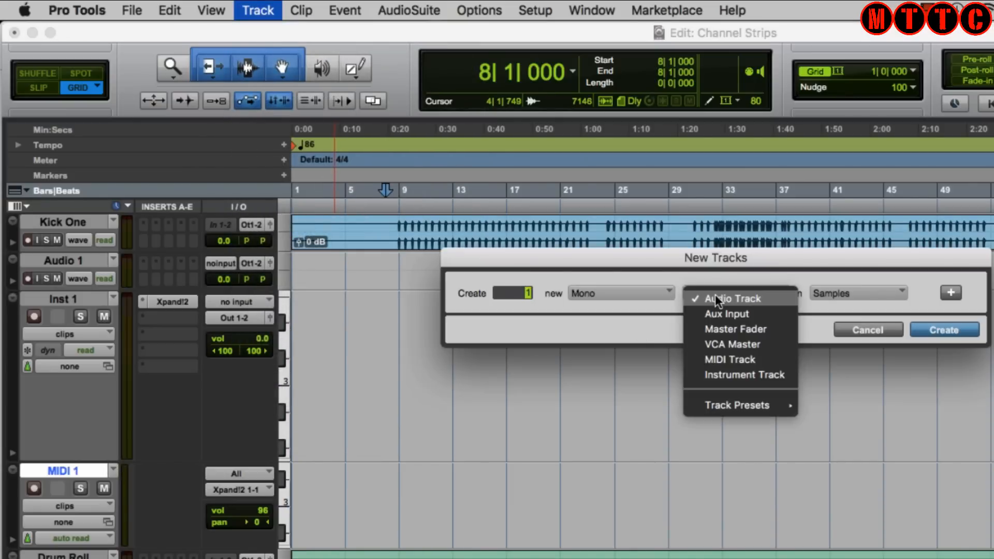
{"action": "left_click", "coordinate": [759, 313]}
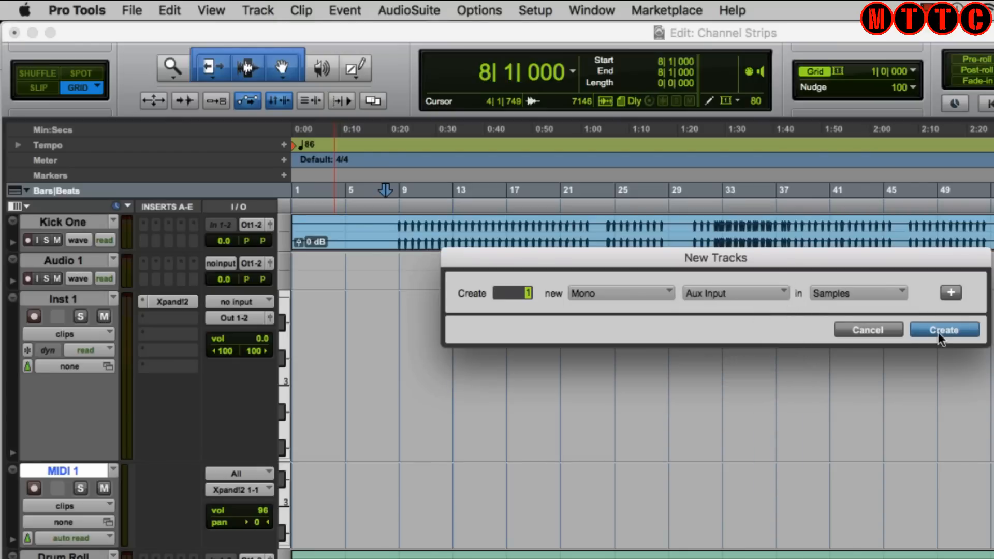
{"action": "left_click", "coordinate": [617, 288]}
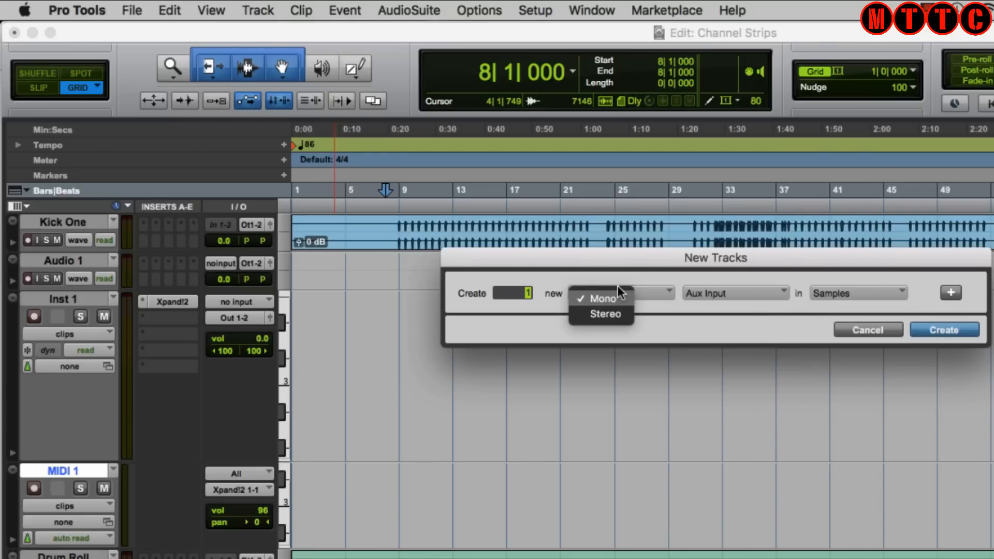
{"action": "left_click", "coordinate": [611, 317]}
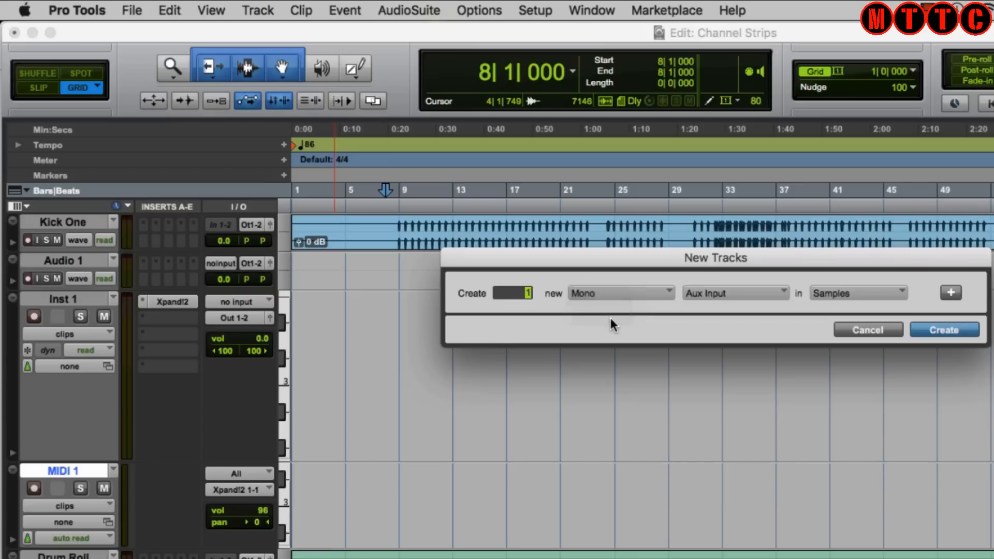
{"action": "left_click", "coordinate": [939, 328]}
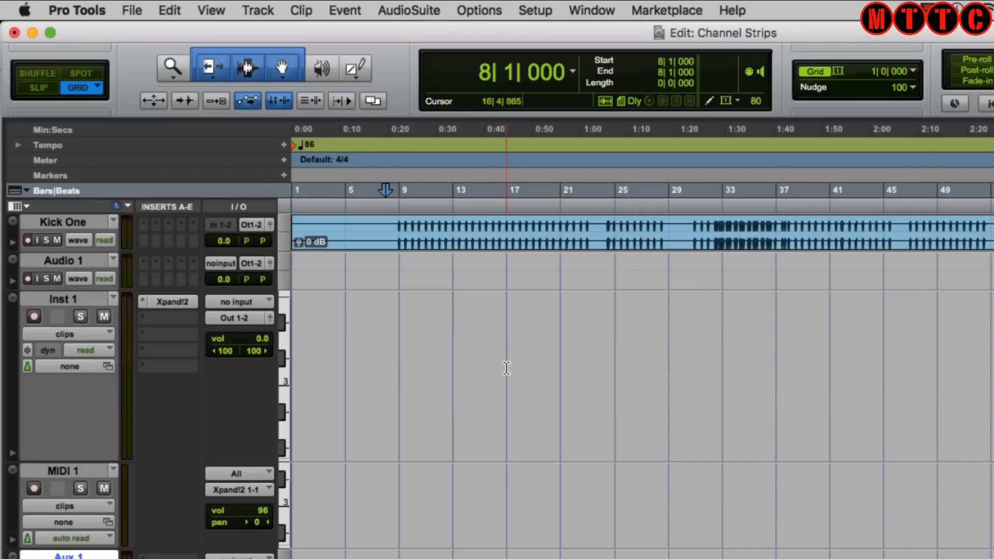
Set the height of the Inst 1 and MIDI 1 tracks to small.
{"action": "left_click", "coordinate": [285, 334]}
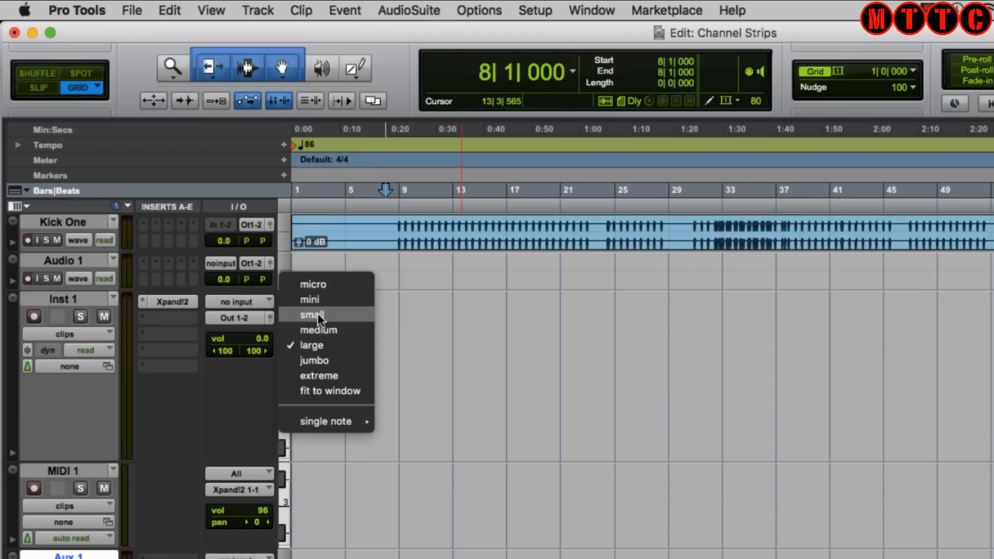
{"action": "left_click", "coordinate": [318, 314]}
{"action": "left_click", "coordinate": [288, 359]}
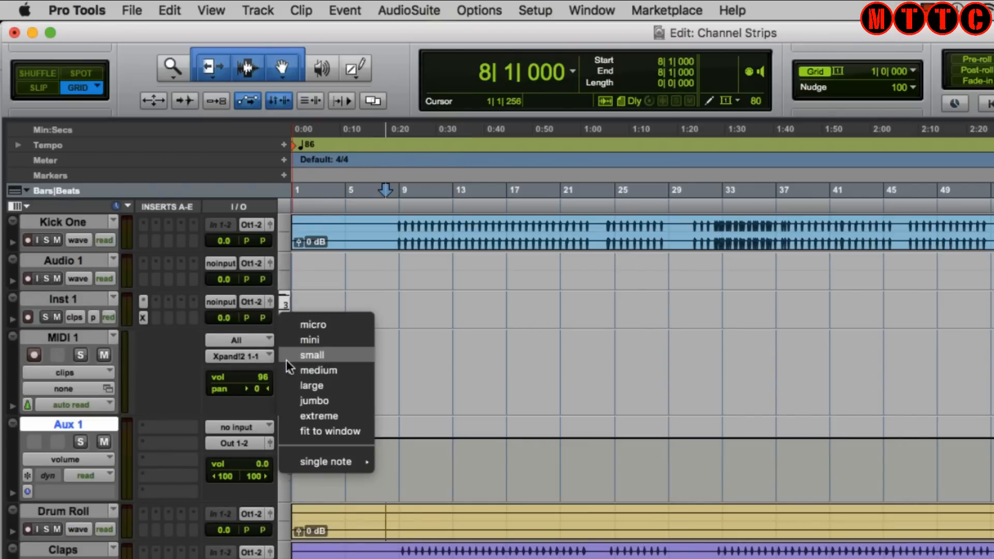
{"action": "left_click", "coordinate": [301, 356]}
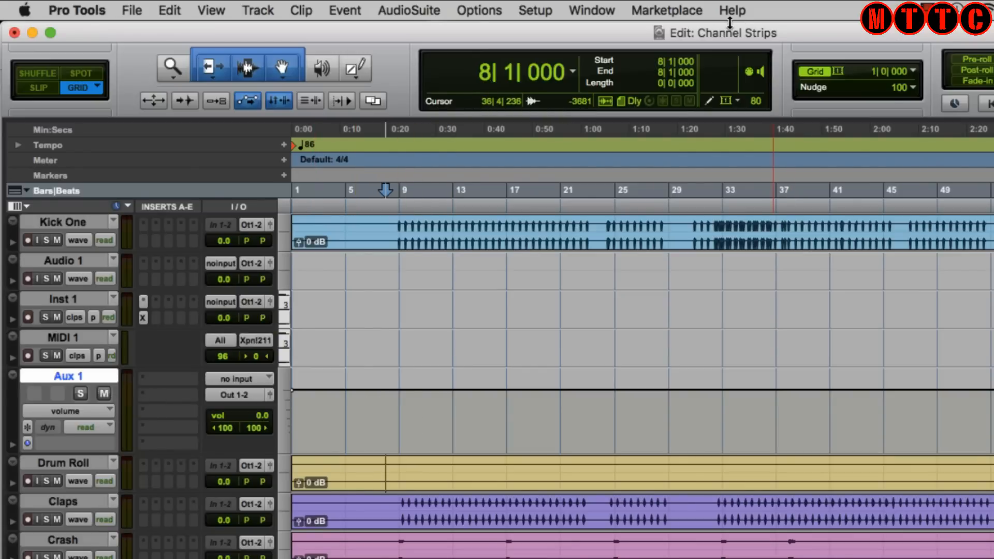
Switch to the Mix window and move the Aux 1 channel strip to the end, after SFX Two.
{"action": "left_click", "coordinate": [592, 11]}
{"action": "left_click", "coordinate": [604, 110]}
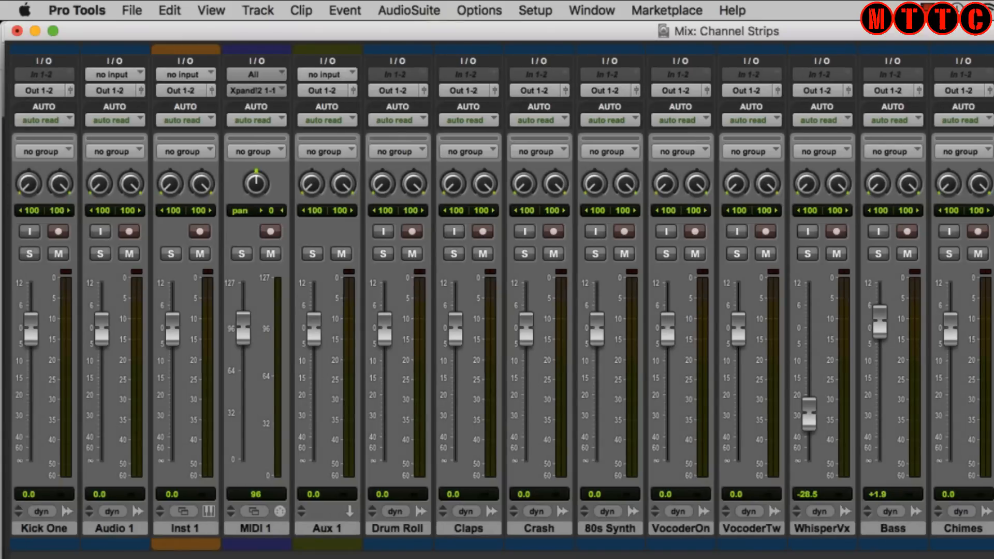
{"action": "left_click", "coordinate": [325, 529]}
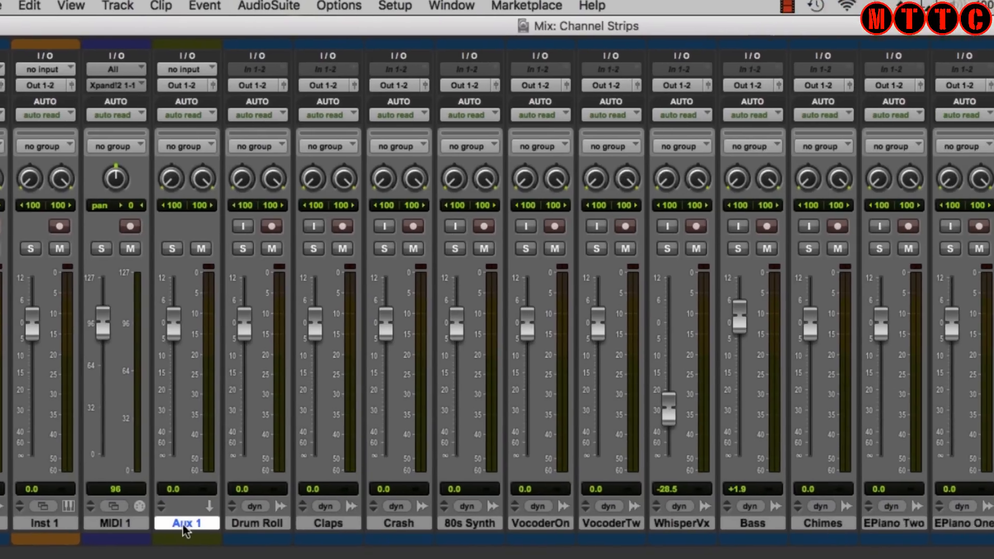
{"action": "left_click_drag", "start_coordinate": [183, 526], "coordinate": [992, 505]}
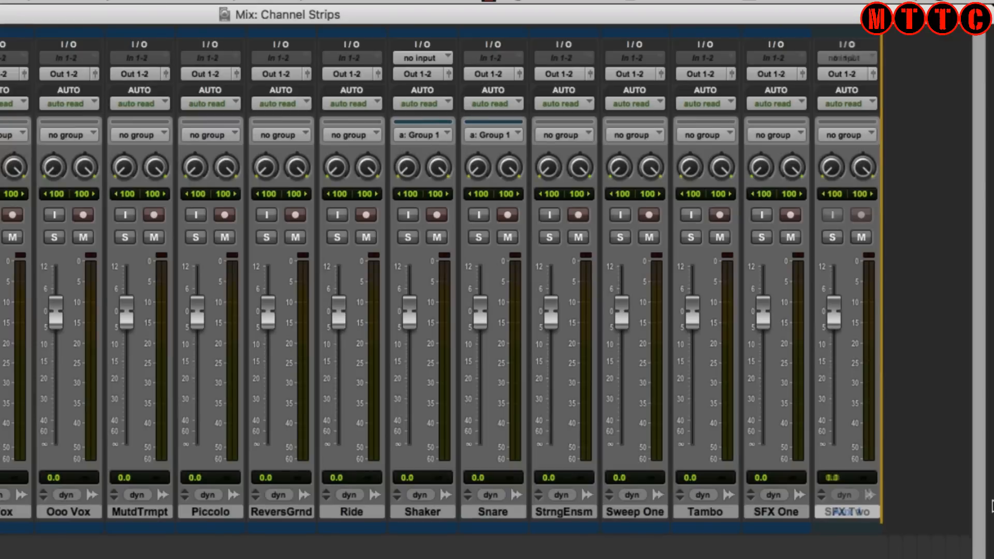
{"action": "left_click_drag", "start_coordinate": [880, 508], "coordinate": [852, 511]}
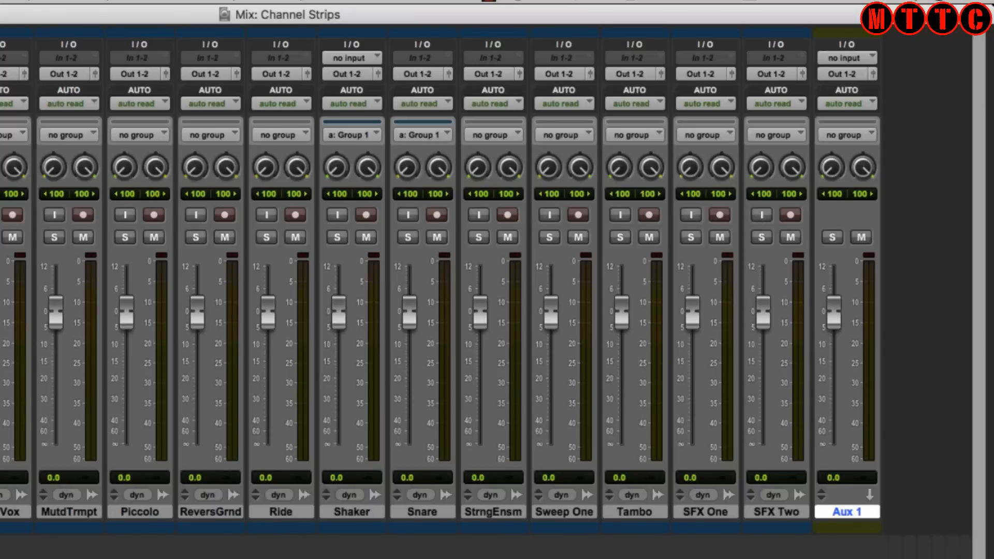
Create one new stereo Master Fader track in Samples after Aux 1.
{"action": "left_click", "coordinate": [1, 1]}
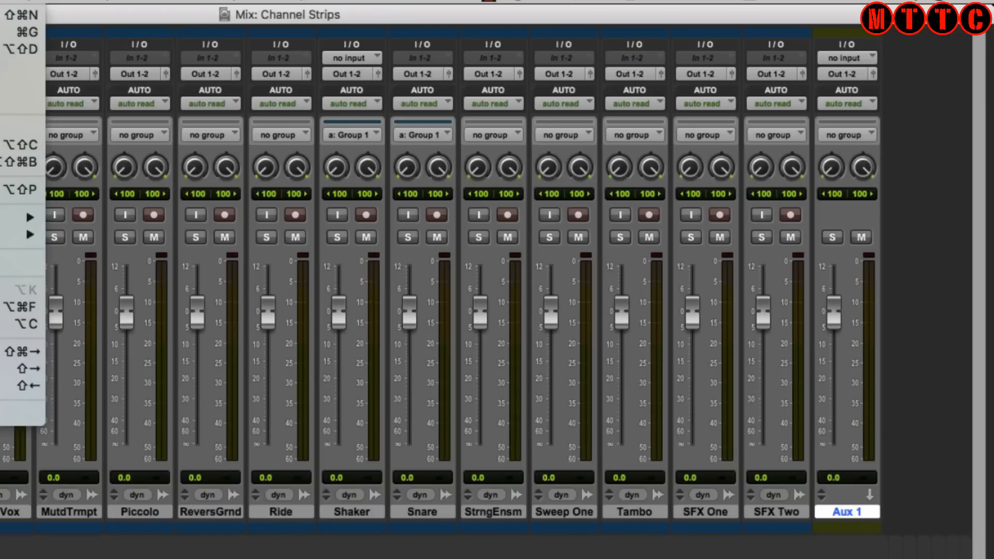
{"action": "left_click", "coordinate": [20, 16]}
{"action": "left_click", "coordinate": [292, 276]}
{"action": "left_click", "coordinate": [308, 314]}
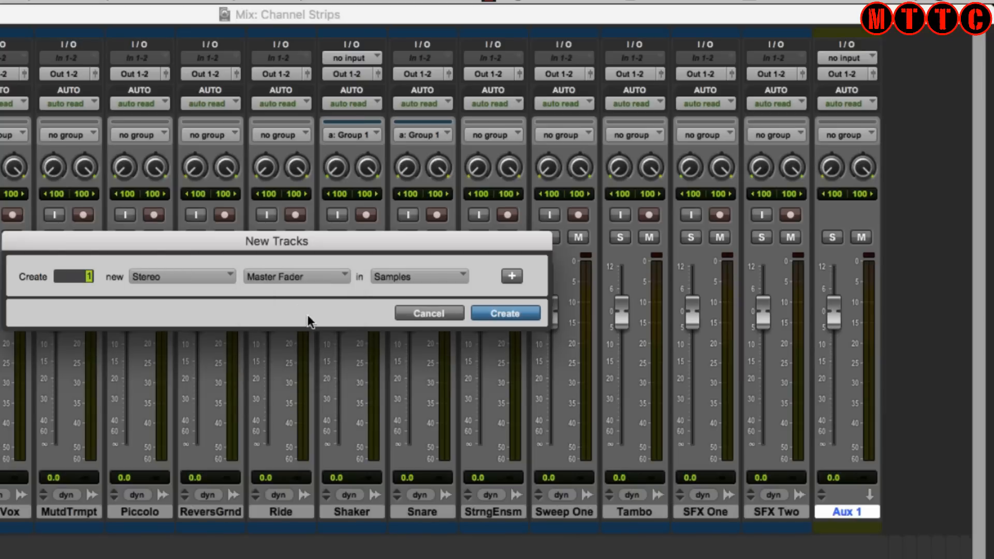
{"action": "left_click", "coordinate": [498, 309]}
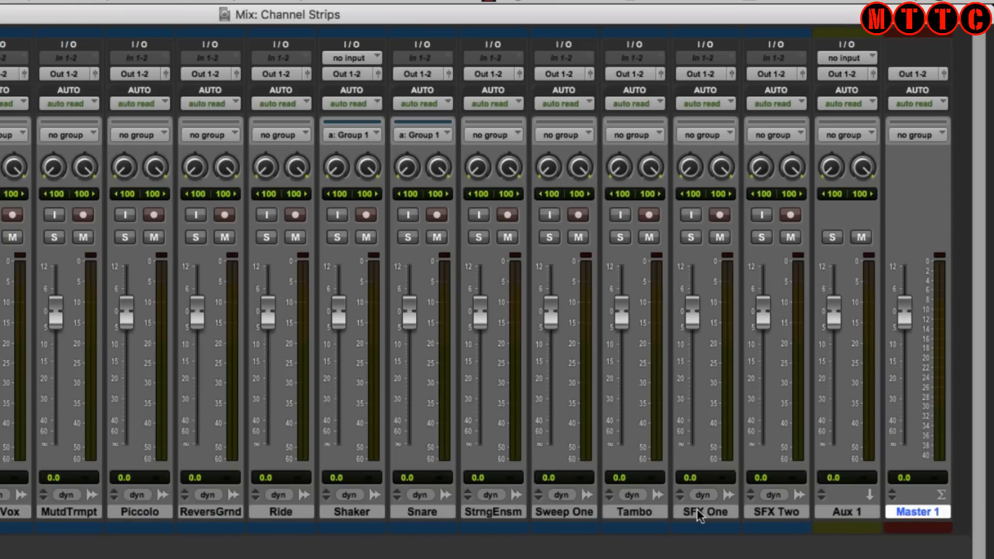
Rename the Aux 1 track as Drum Bus.
{"action": "double_click", "coordinate": [845, 511]}
{"action": "type", "text": "Drum Bus"}
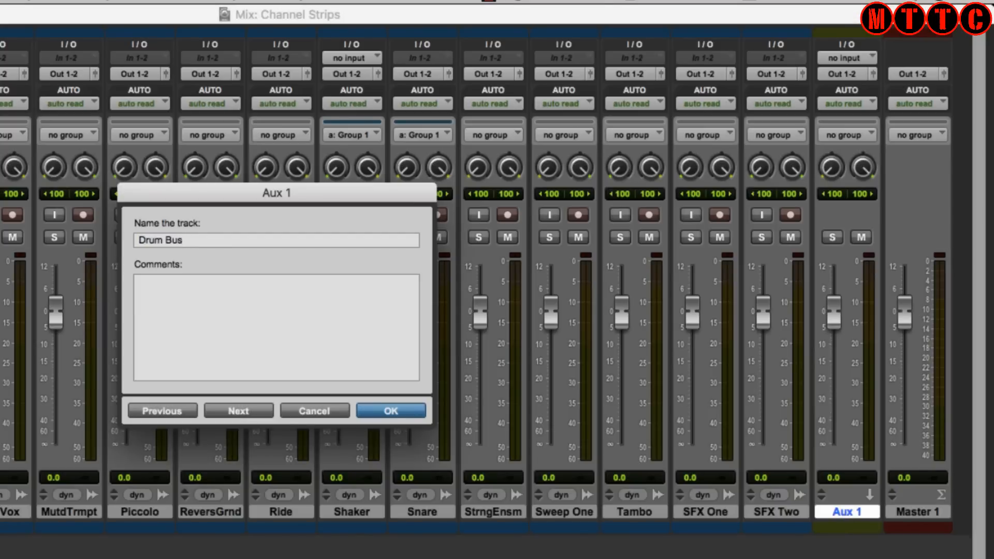
{"action": "key", "text": "Return"}
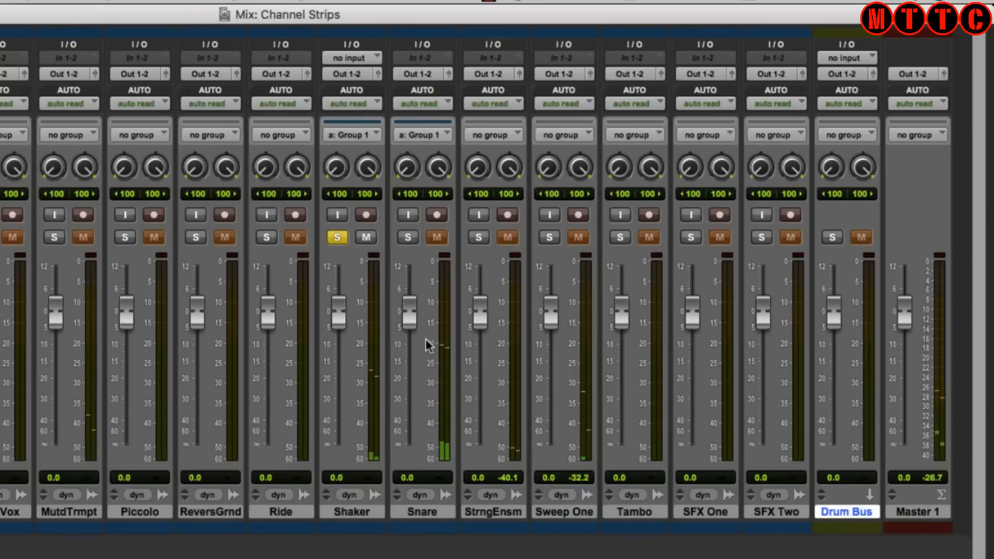
Solo the Snare track and set the Drum Bus input to Bus 1-2 (Stereo).
{"action": "left_click", "coordinate": [409, 236]}
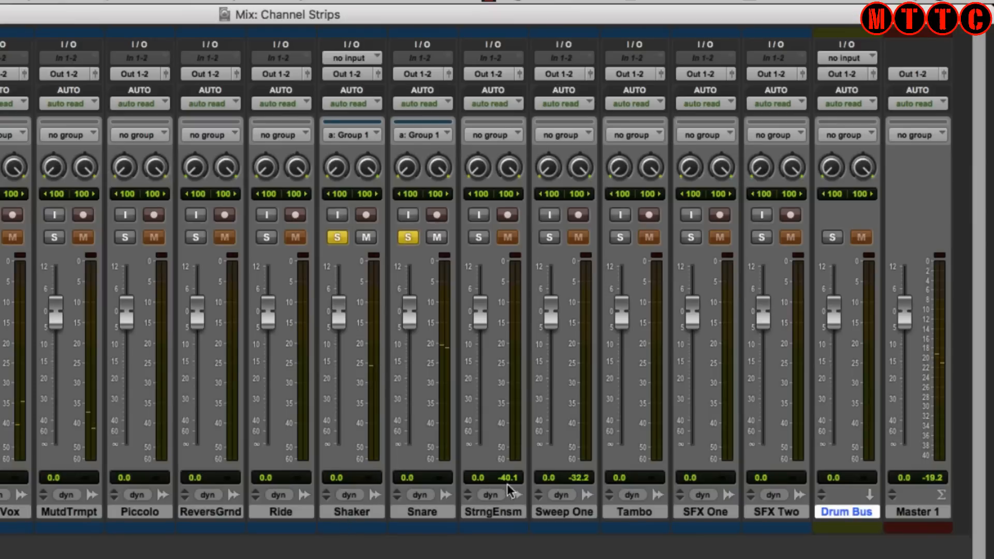
{"action": "left_click", "coordinate": [849, 74]}
{"action": "left_click", "coordinate": [871, 55]}
{"action": "left_click", "coordinate": [872, 57]}
{"action": "mouse_move", "coordinate": [872, 58]}
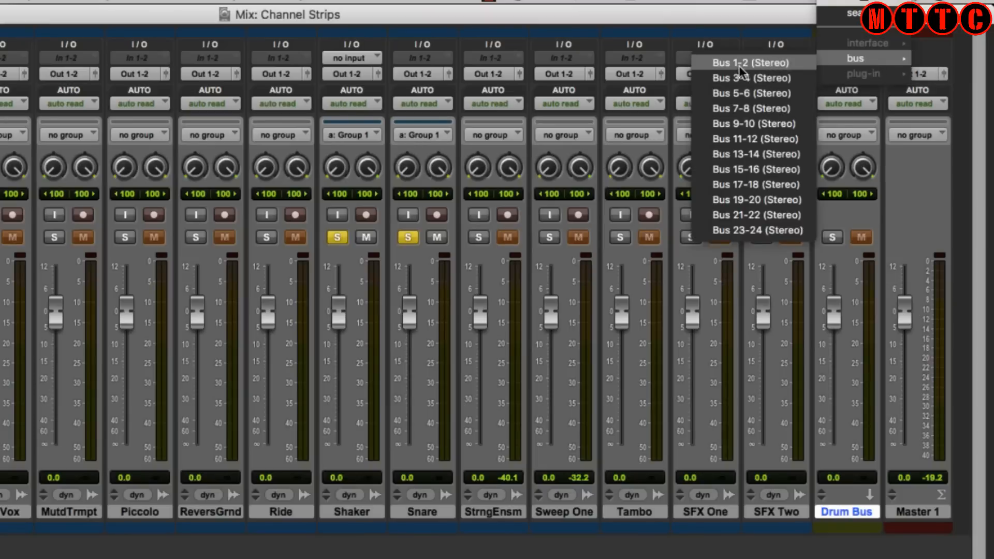
{"action": "left_click", "coordinate": [723, 64]}
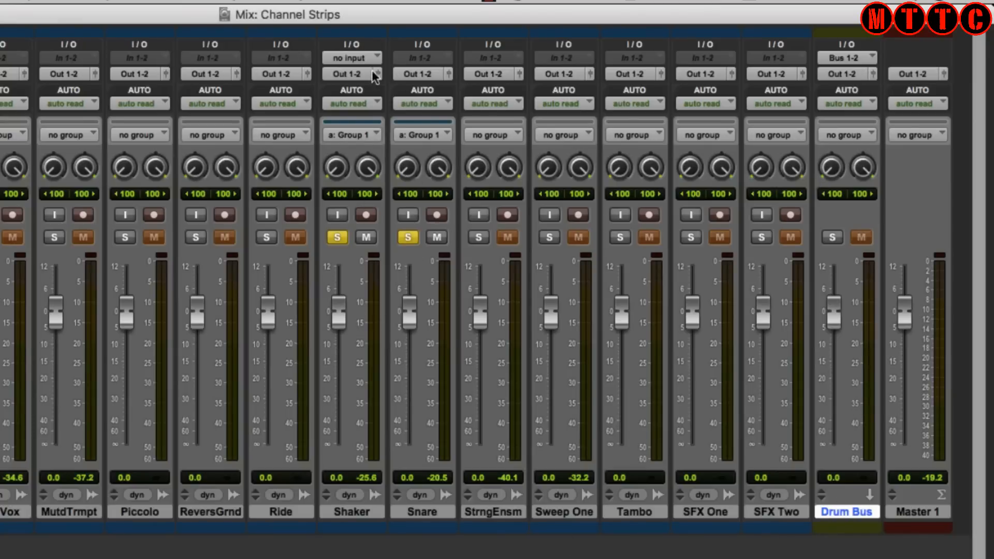
Route the outputs of the Shaker and Snare tracks to Bus 1-2 (Stereo).
{"action": "left_click", "coordinate": [355, 76]}
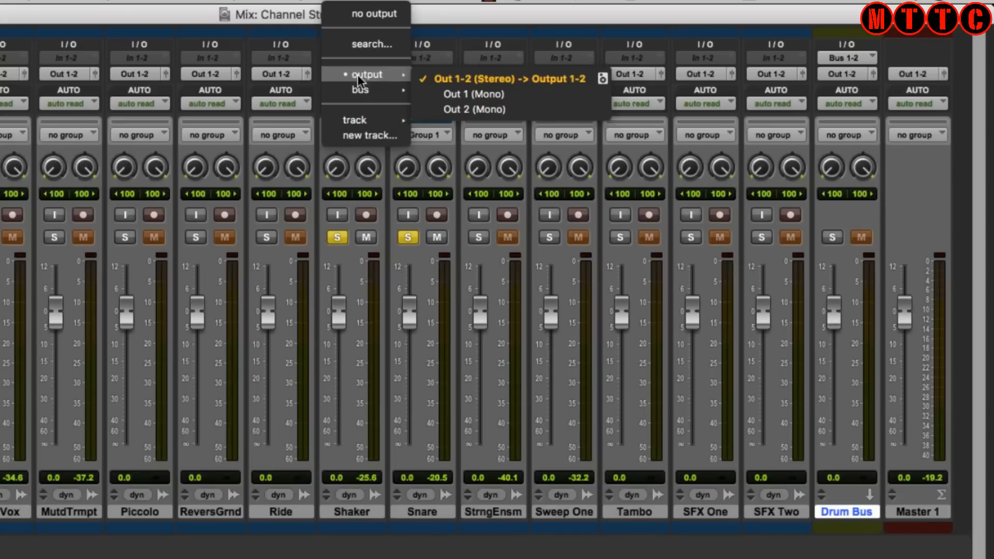
{"action": "mouse_move", "coordinate": [363, 90]}
{"action": "left_click", "coordinate": [505, 94]}
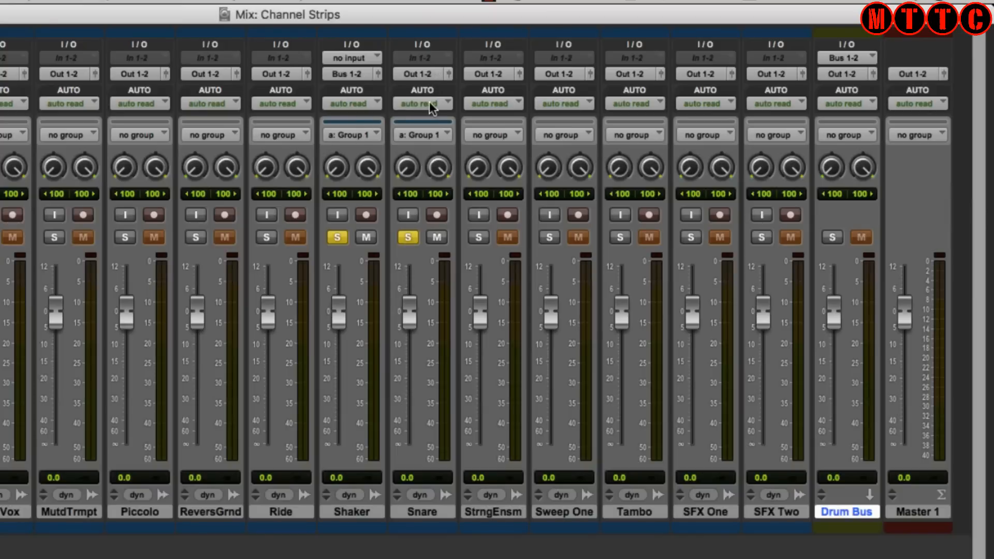
{"action": "left_click", "coordinate": [415, 75]}
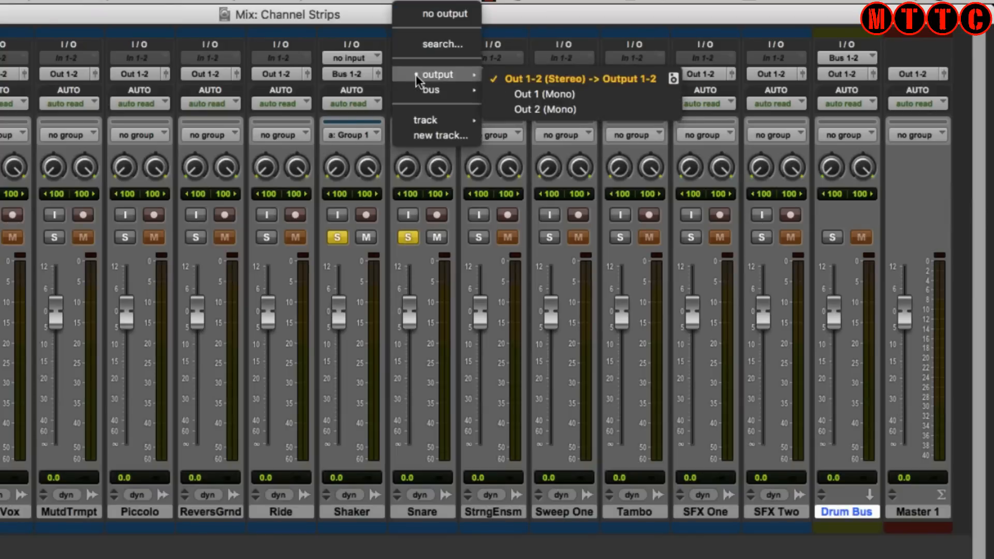
{"action": "mouse_move", "coordinate": [416, 89]}
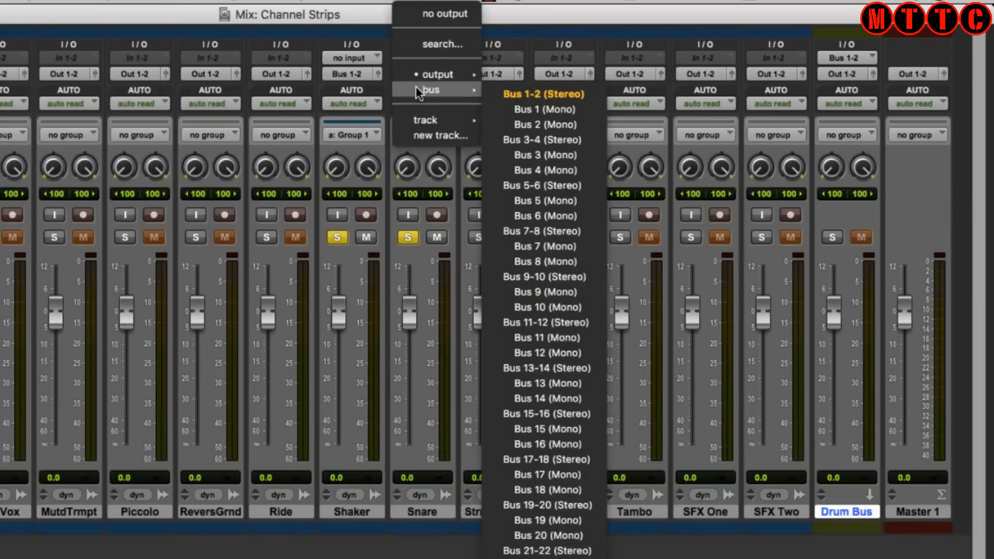
{"action": "left_click", "coordinate": [518, 96]}
Toggle solo on the Drum Bus track to compare the routed drums, leaving it soloed.
{"action": "left_click", "coordinate": [832, 237]}
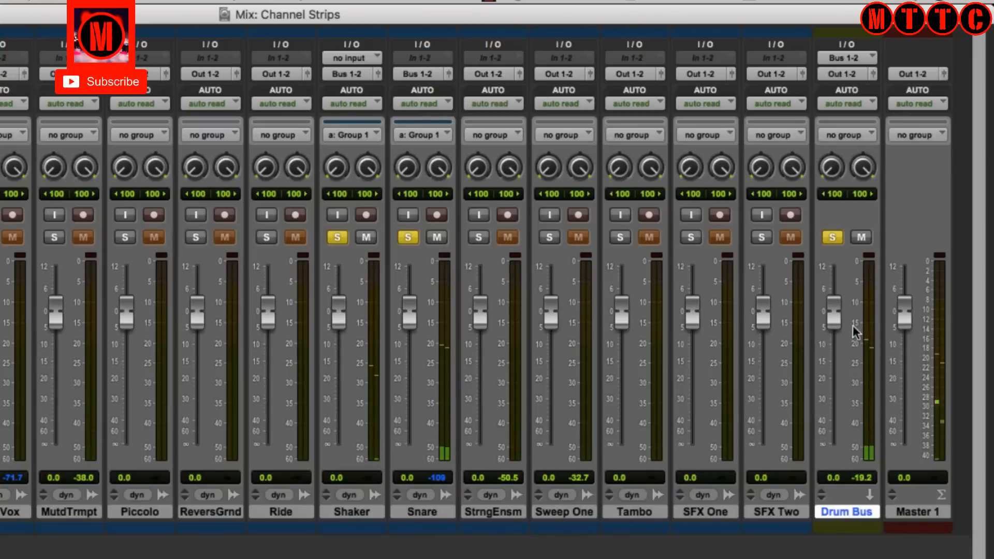
{"action": "left_click", "coordinate": [832, 237]}
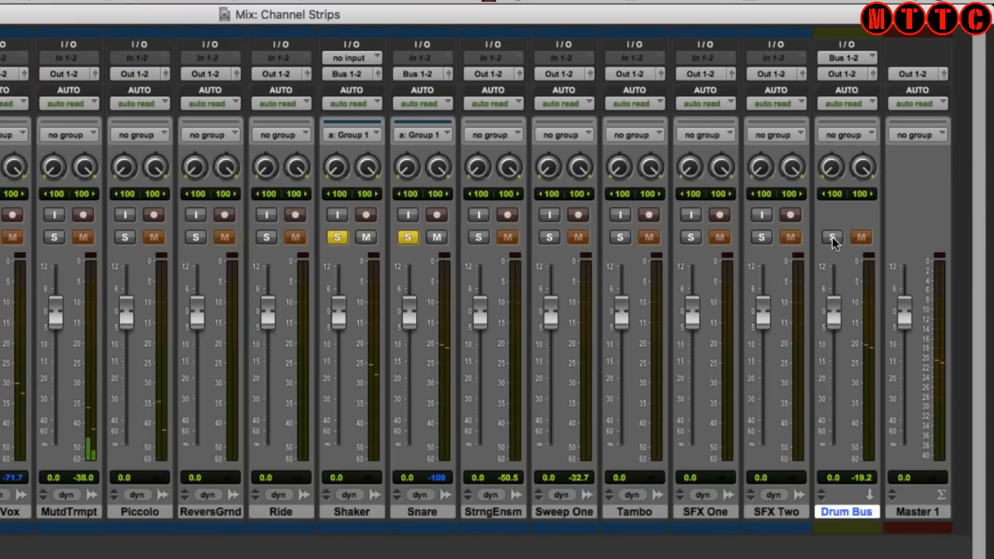
{"action": "left_click", "coordinate": [831, 237]}
Create one new VCA Master track in Samples after the Drum Bus.
{"action": "left_click", "coordinate": [0, 1]}
{"action": "left_click", "coordinate": [10, 15]}
{"action": "left_click", "coordinate": [301, 278]}
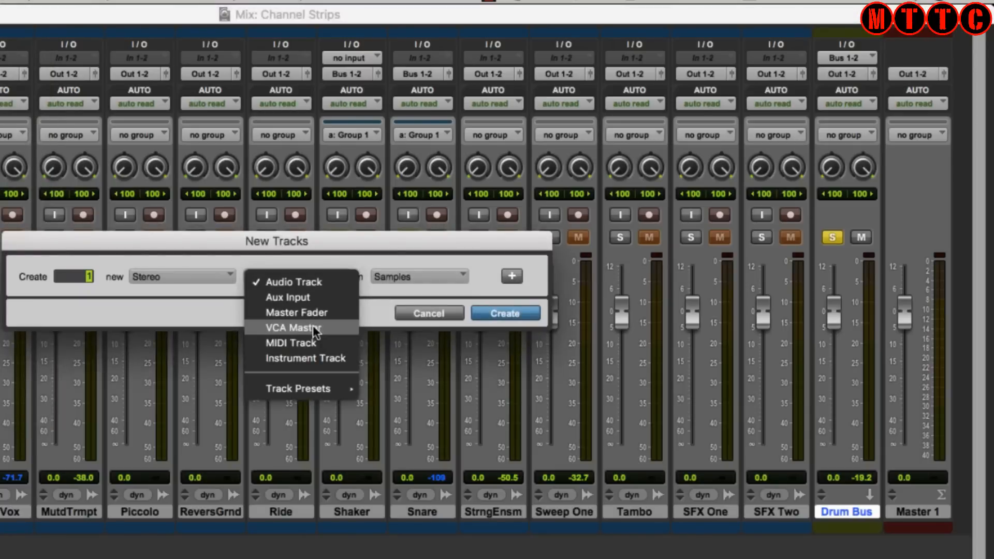
{"action": "left_click", "coordinate": [313, 326]}
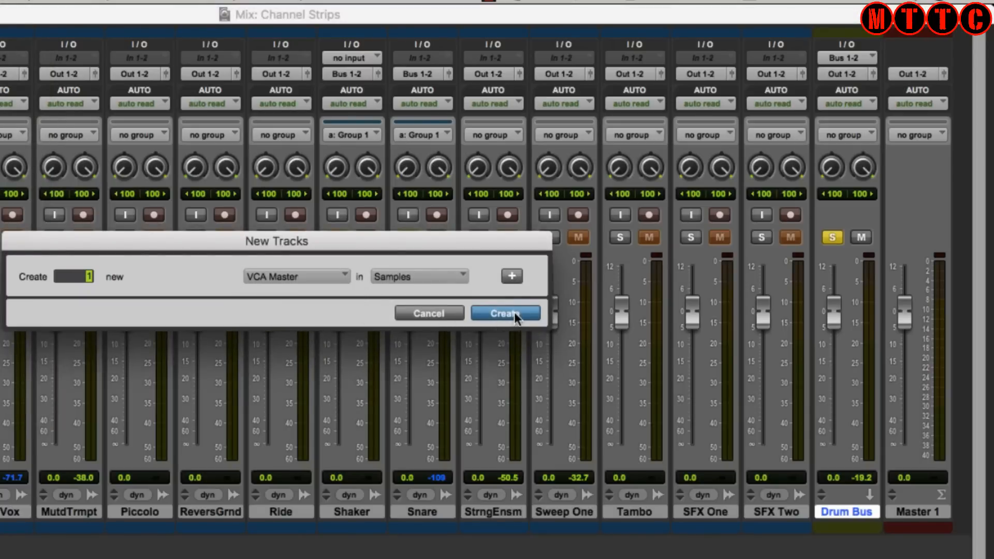
{"action": "left_click", "coordinate": [498, 313]}
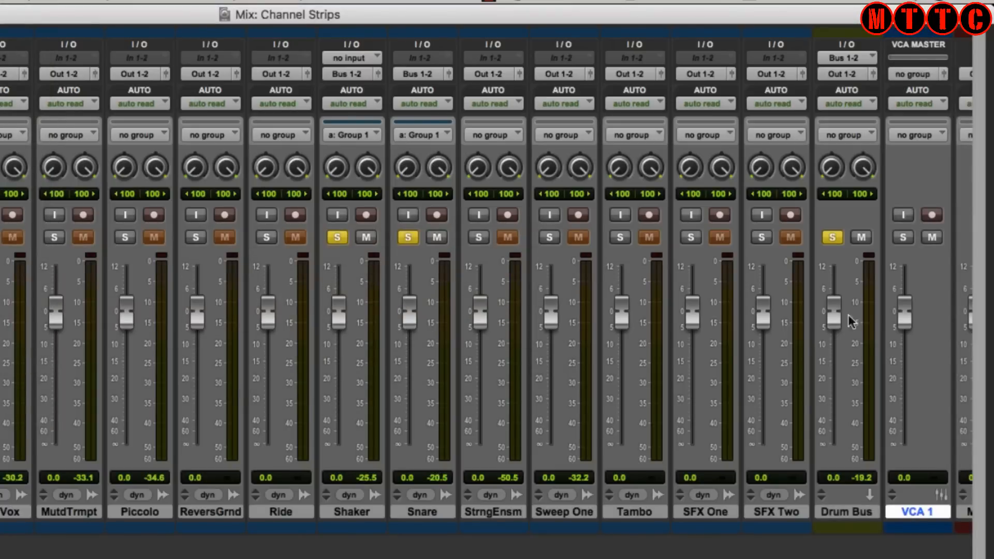
Set the Shaker fader to about +4.5 dB and the Snare fader to about -15.8 dB.
{"action": "scroll", "coordinate": [927, 466], "scroll_direction": "right", "scroll_amount": 2}
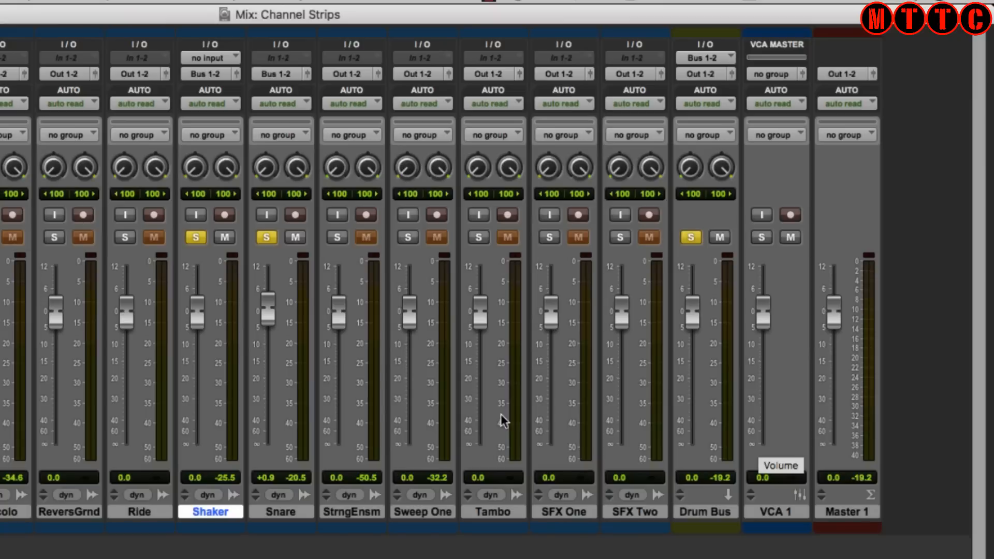
{"action": "left_click_drag", "start_coordinate": [265, 312], "coordinate": [266, 358]}
{"action": "left_click_drag", "start_coordinate": [194, 306], "coordinate": [206, 287]}
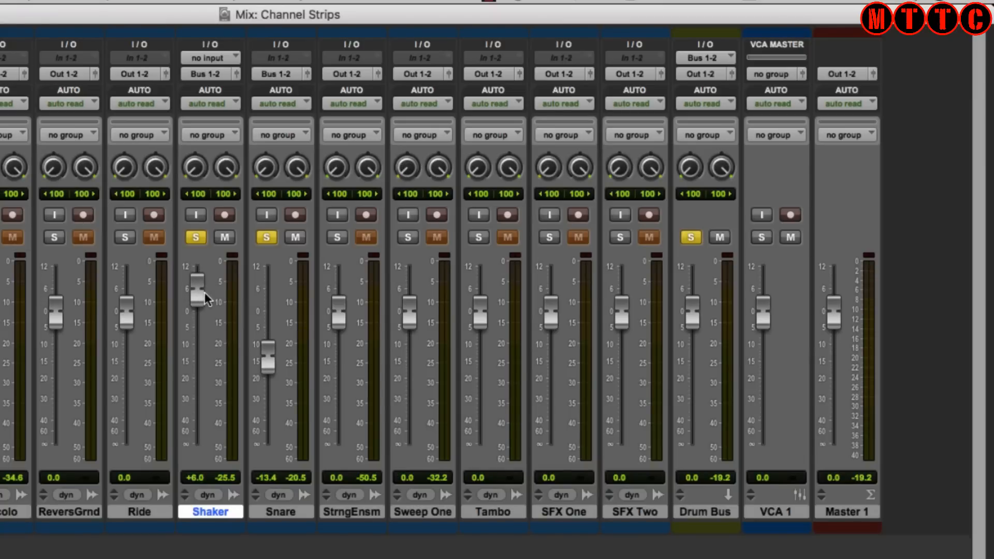
{"action": "mouse_move", "coordinate": [271, 355]}
{"action": "left_mouse_down"}
{"action": "mouse_move", "coordinate": [271, 346]}
{"action": "mouse_move", "coordinate": [271, 366]}
{"action": "left_mouse_up"}
{"action": "key", "text": "space"}
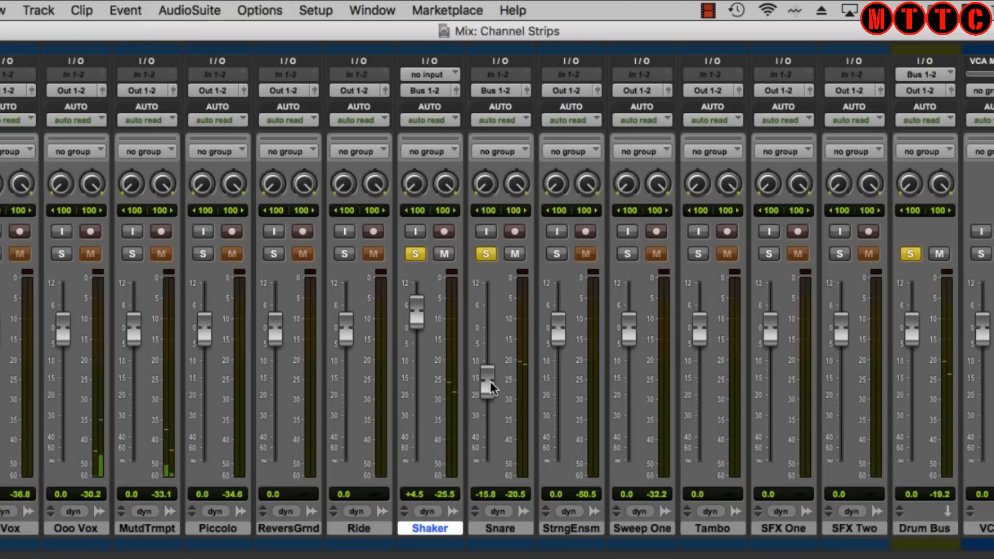
Start a new track group named GRP1 and assign VCA 1 as its VCA.
{"action": "left_click", "coordinate": [40, 11]}
{"action": "left_click", "coordinate": [73, 54]}
{"action": "type", "text": "GRP1"}
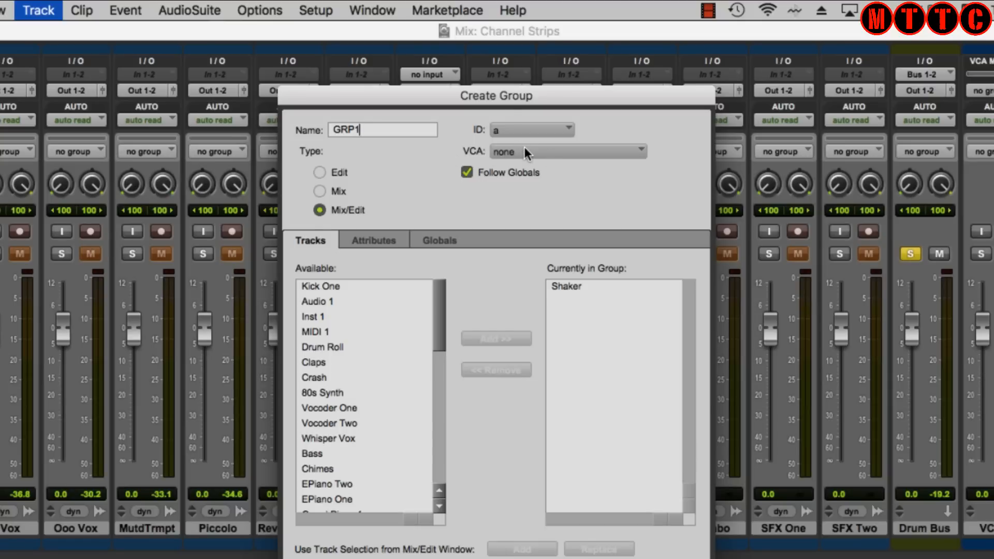
{"action": "left_click", "coordinate": [524, 147]}
{"action": "left_click", "coordinate": [526, 188]}
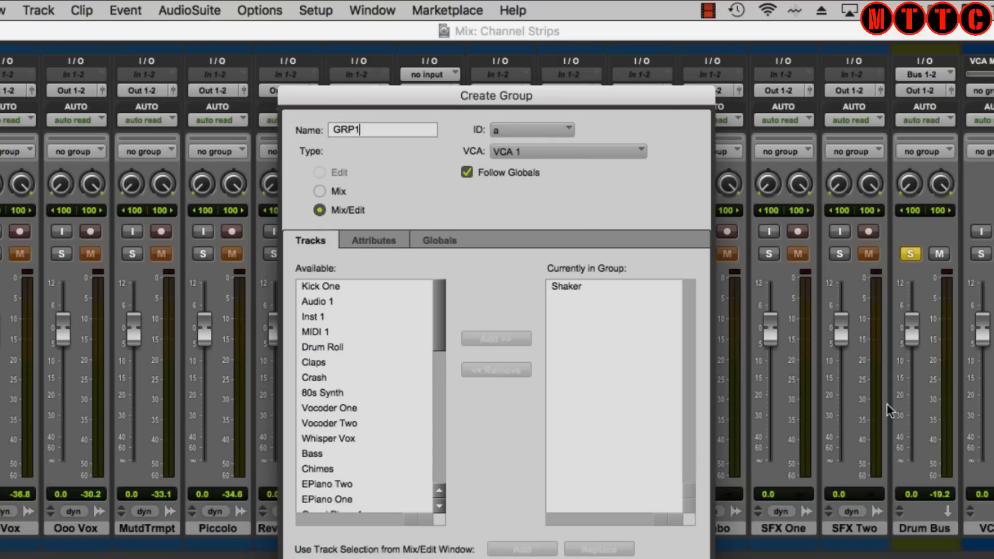
Add the Snare track to GRP1 alongside Shaker and create the group.
{"action": "left_click_drag", "start_coordinate": [439, 340], "coordinate": [436, 471]}
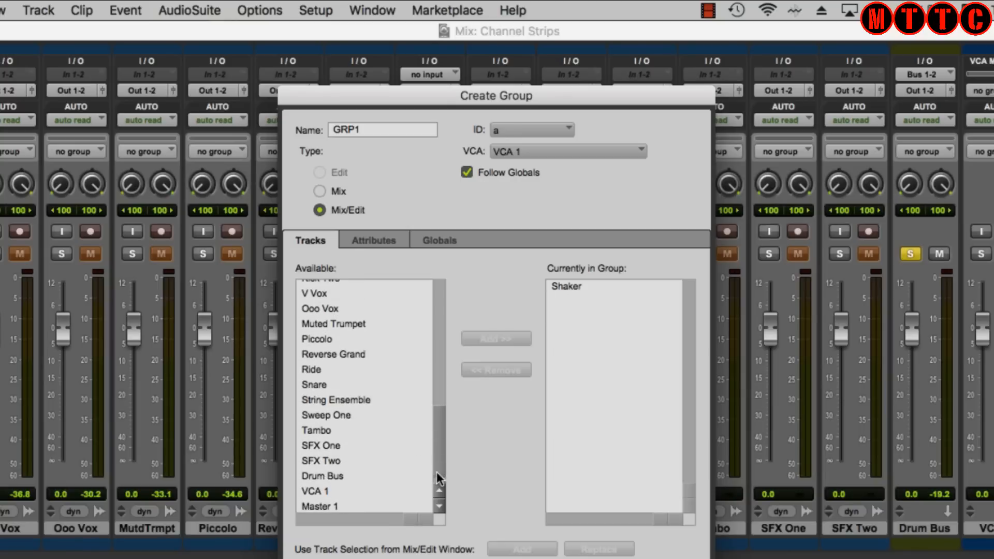
{"action": "left_click", "coordinate": [341, 384]}
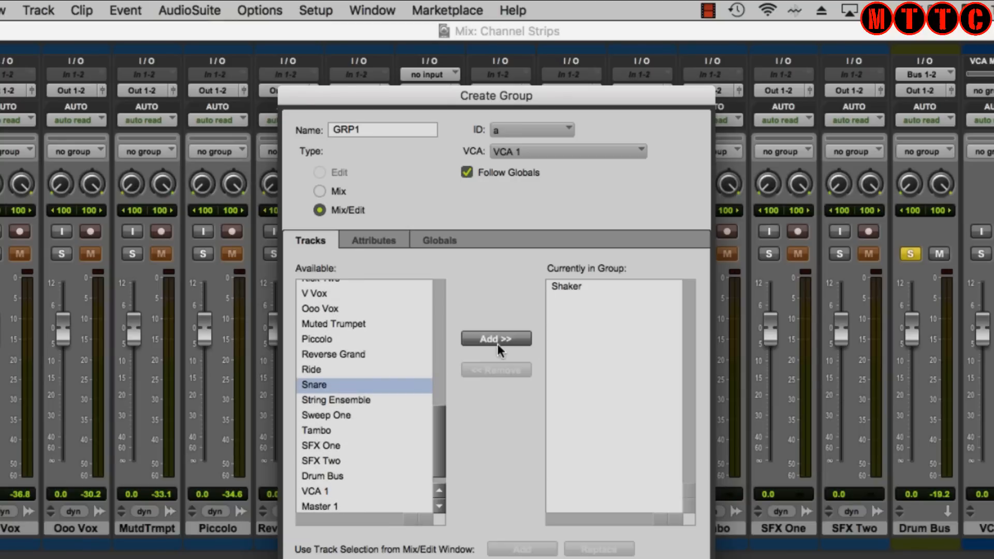
{"action": "left_click", "coordinate": [496, 337]}
{"action": "left_click", "coordinate": [571, 286]}
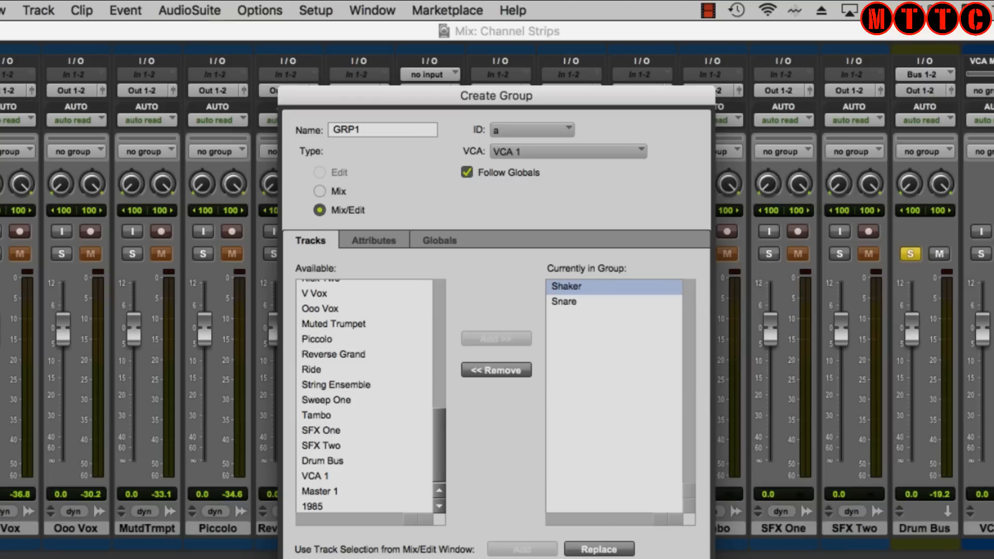
{"action": "key", "text": "Return"}
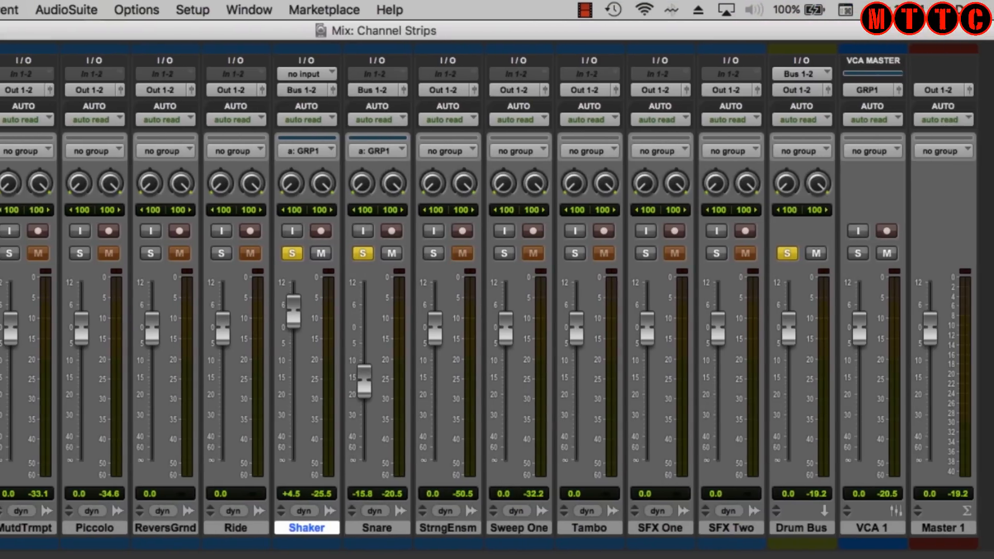
Play the session while pulling the VCA 1 fader fully down, and raise it back to slightly below 0 dB.
{"action": "key", "text": "space"}
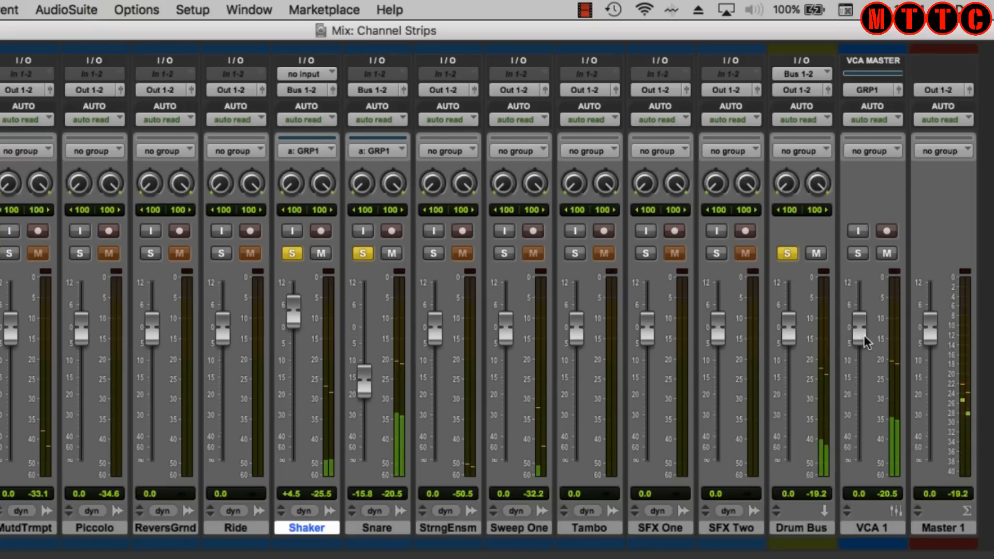
{"action": "left_click_drag", "start_coordinate": [860, 337], "coordinate": [861, 466]}
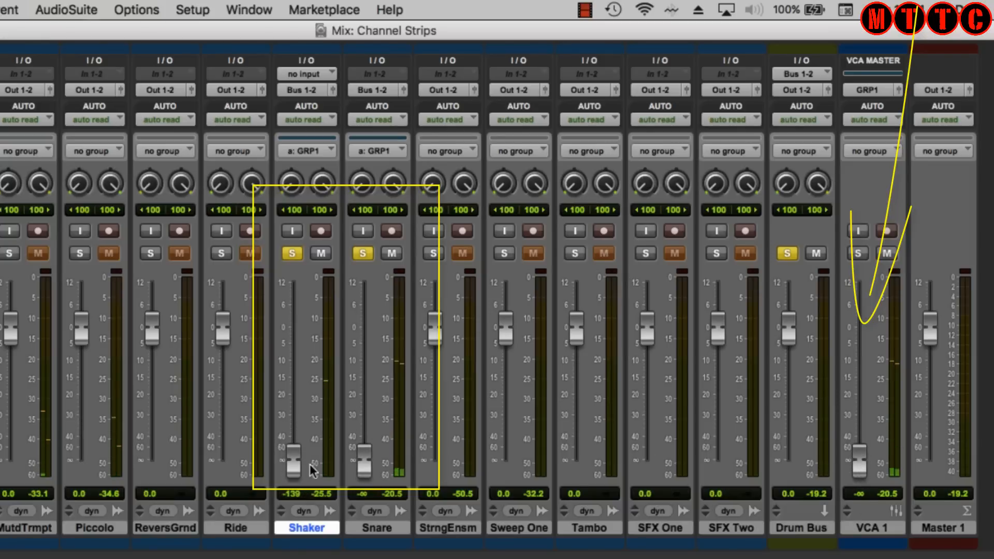
{"action": "left_click_drag", "start_coordinate": [858, 462], "coordinate": [864, 341]}
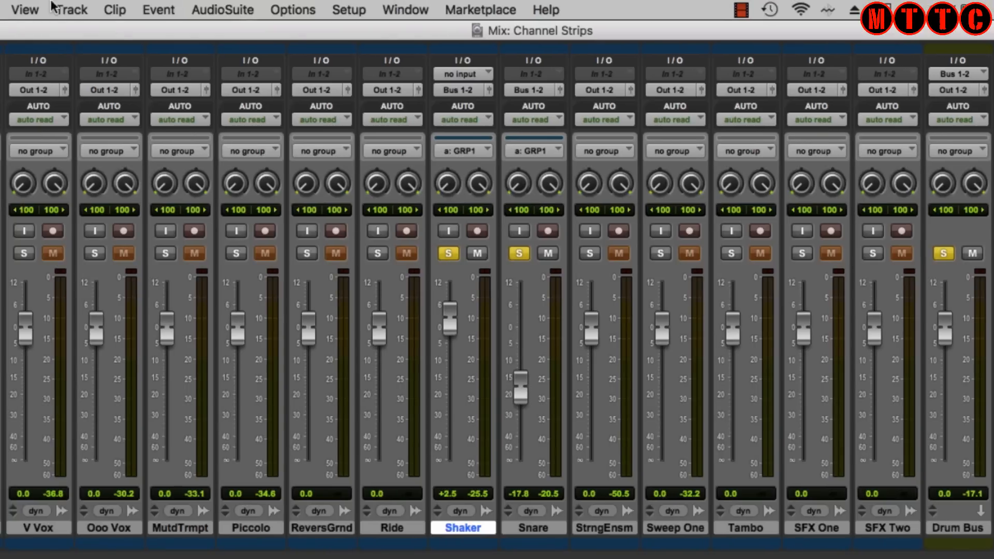
Show the Inserts A-E section on the Mix window channel strips.
{"action": "left_click", "coordinate": [34, 10]}
{"action": "mouse_move", "coordinate": [47, 35]}
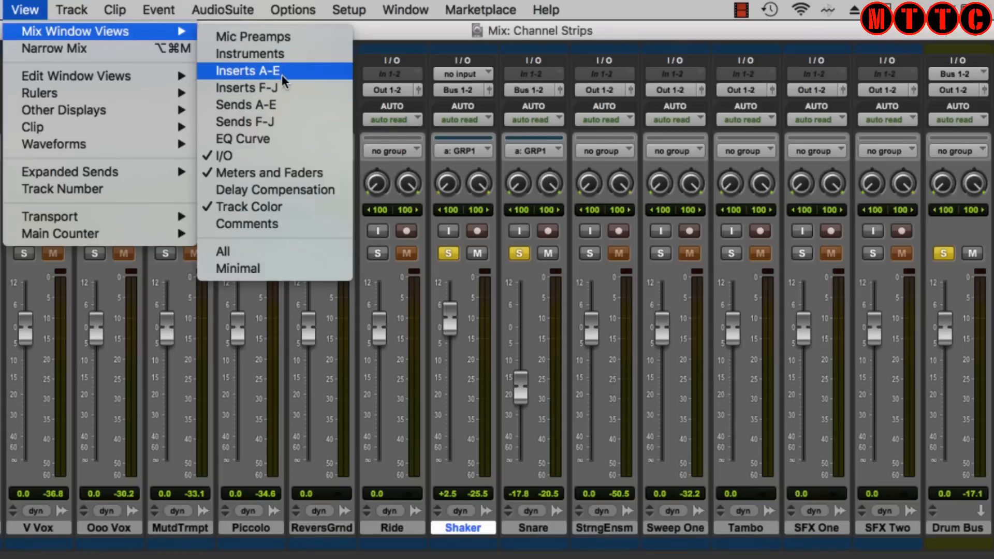
{"action": "left_click", "coordinate": [222, 70]}
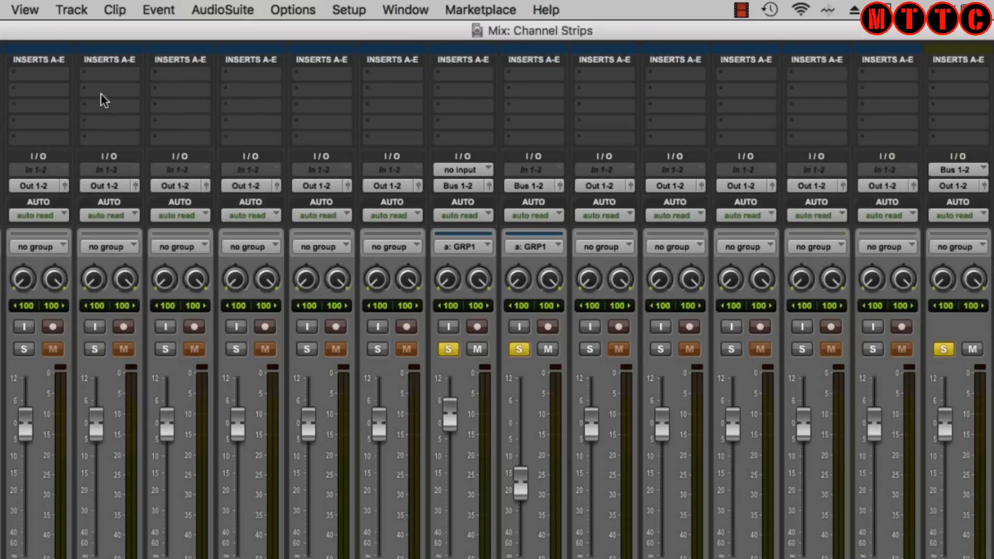
Insert the Dyn3 Compressor/Limiter in slot A of the Shaker track, then close the plug-in window.
{"action": "left_click", "coordinate": [487, 72]}
{"action": "mouse_move", "coordinate": [486, 73]}
{"action": "mouse_move", "coordinate": [644, 94]}
{"action": "left_click", "coordinate": [856, 129]}
{"action": "left_click_drag", "start_coordinate": [554, 33], "coordinate": [964, 53]}
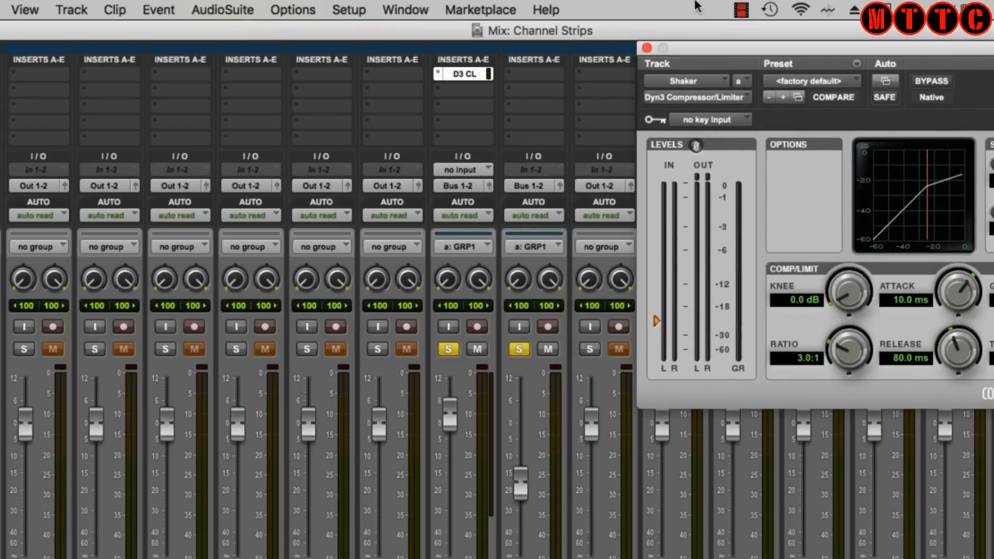
{"action": "left_click", "coordinate": [646, 47]}
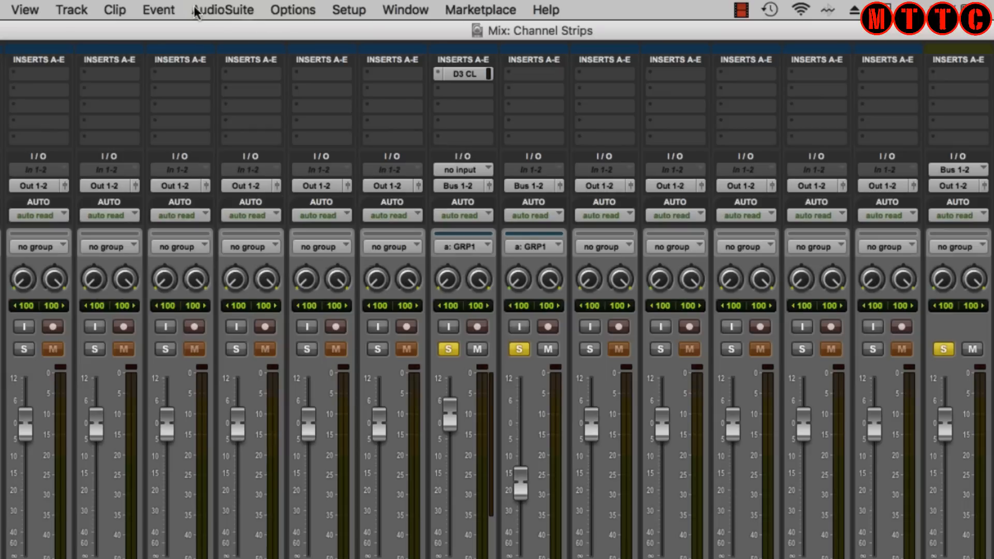
Show the Inserts F-J section on the Mix window channel strips.
{"action": "left_click", "coordinate": [36, 11]}
{"action": "mouse_move", "coordinate": [155, 31]}
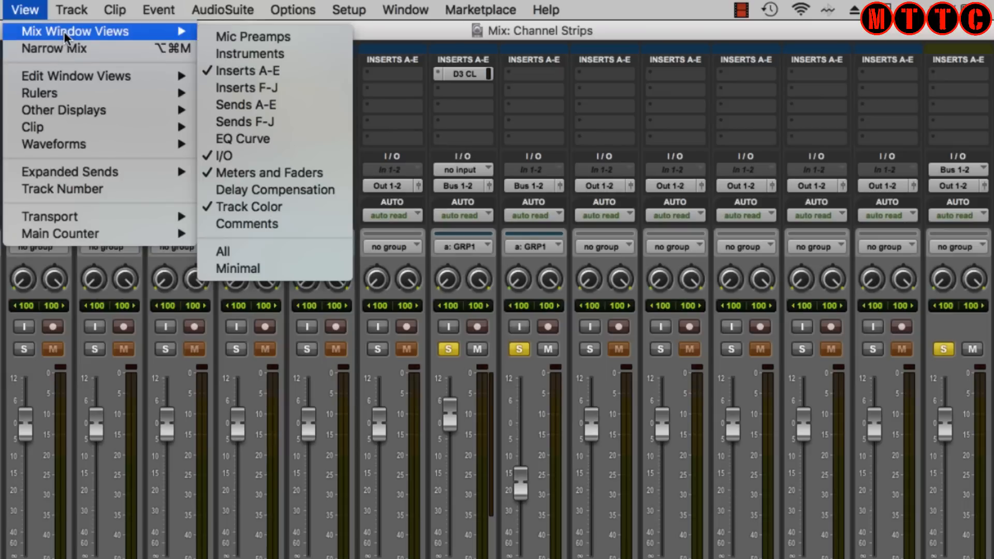
{"action": "left_click", "coordinate": [248, 84]}
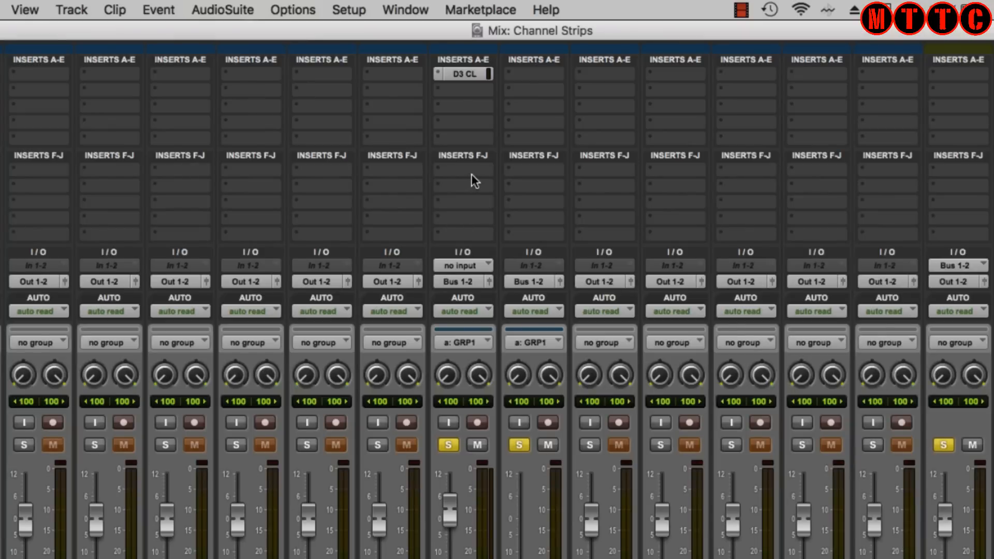
Insert the EQ3 1-Band in slot F of the Shaker track and close its plug-in window.
{"action": "left_click", "coordinate": [472, 174]}
{"action": "mouse_move", "coordinate": [634, 173]}
{"action": "left_click", "coordinate": [806, 207]}
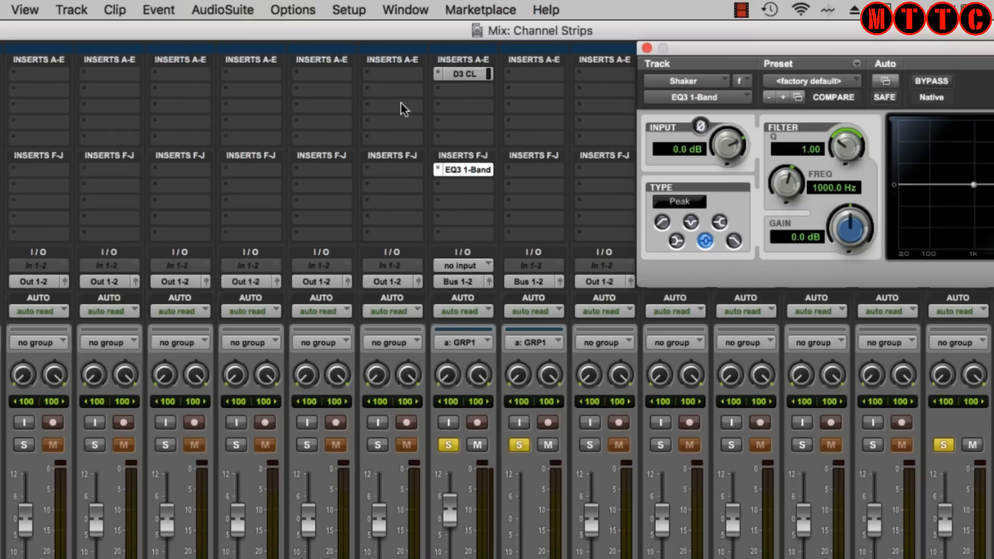
{"action": "left_click", "coordinate": [647, 48]}
Hide both the Inserts A-E and Inserts F-J sections in the Mix window.
{"action": "left_click", "coordinate": [26, 10]}
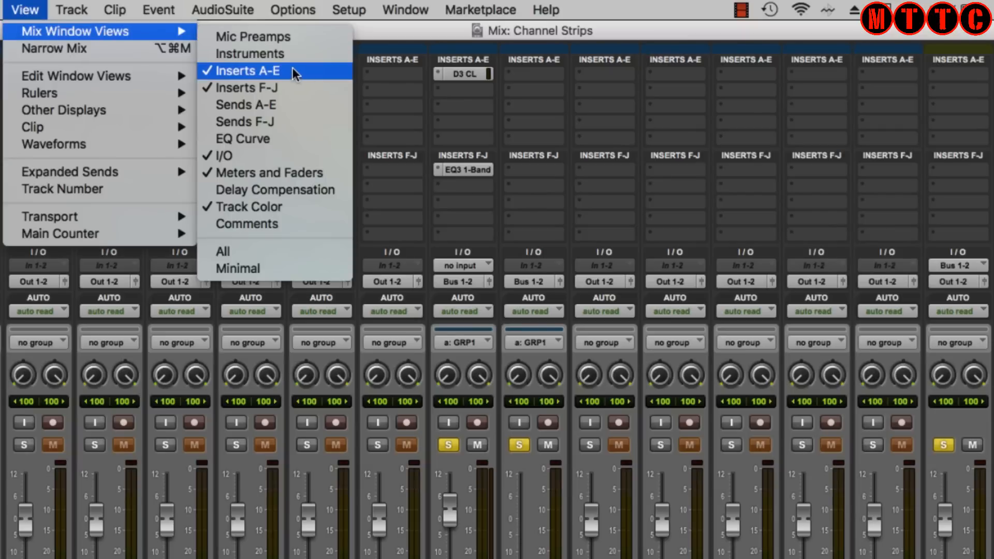
{"action": "left_click", "coordinate": [293, 71]}
{"action": "left_click", "coordinate": [25, 10]}
{"action": "mouse_move", "coordinate": [49, 31]}
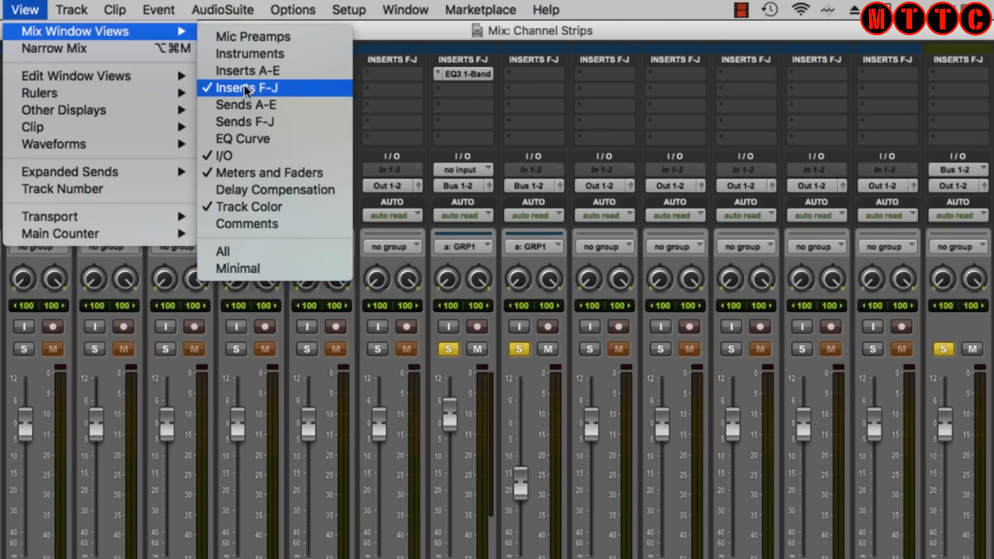
{"action": "left_click", "coordinate": [244, 85]}
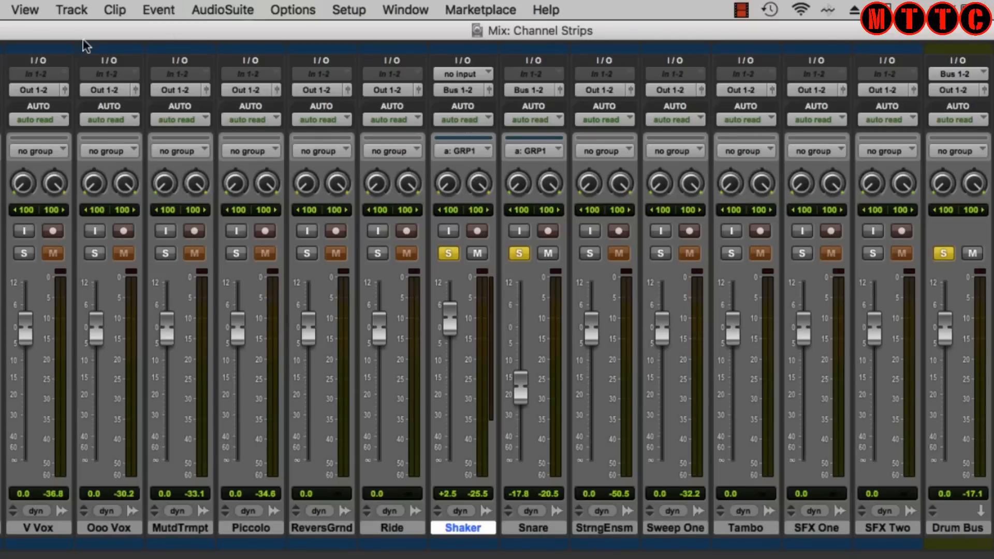
Bring the Inserts A-E section back into the Mix window channel strips.
{"action": "left_click", "coordinate": [34, 7]}
{"action": "mouse_move", "coordinate": [60, 33]}
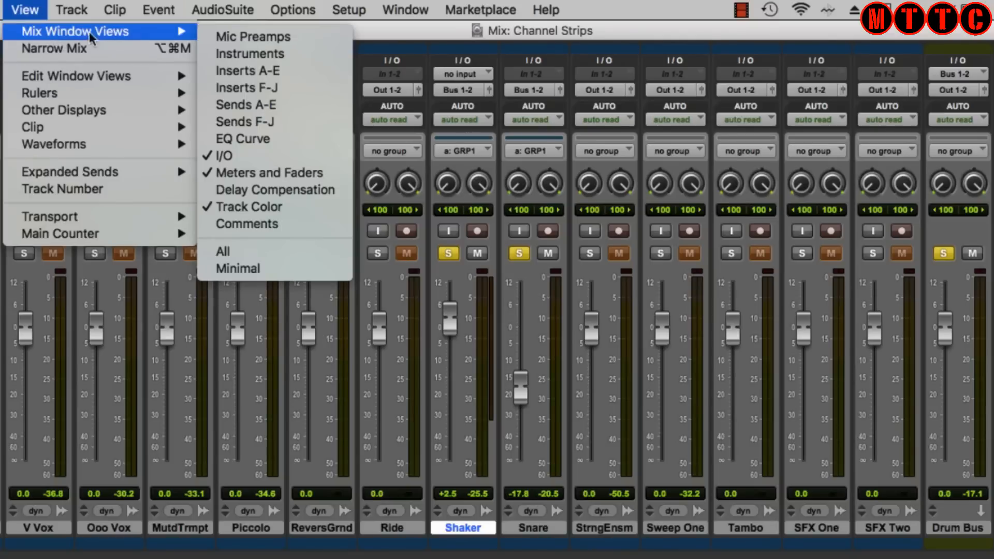
{"action": "left_click", "coordinate": [247, 71]}
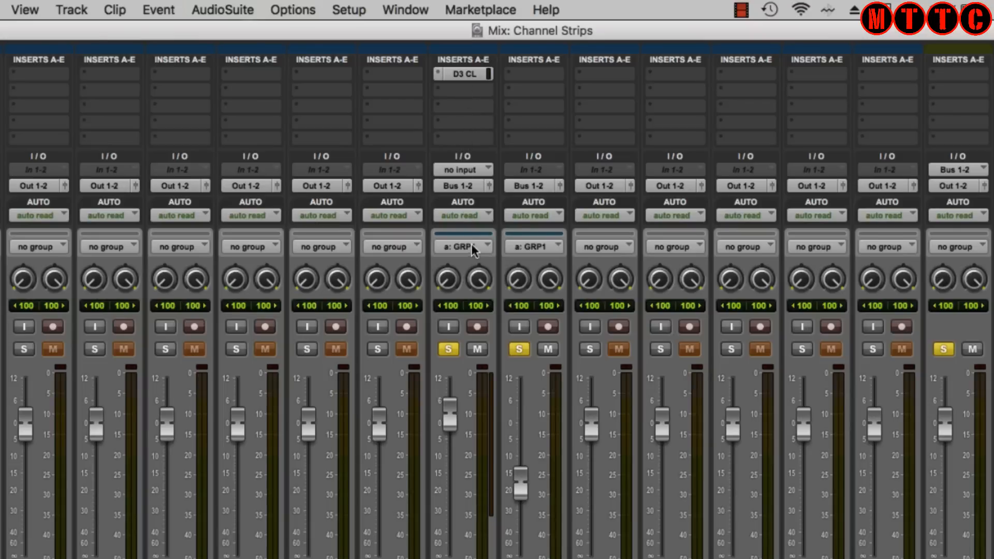
Switch to the Edit window and bring up its choice of track sections to display.
{"action": "left_click", "coordinate": [405, 10]}
{"action": "left_click", "coordinate": [432, 127]}
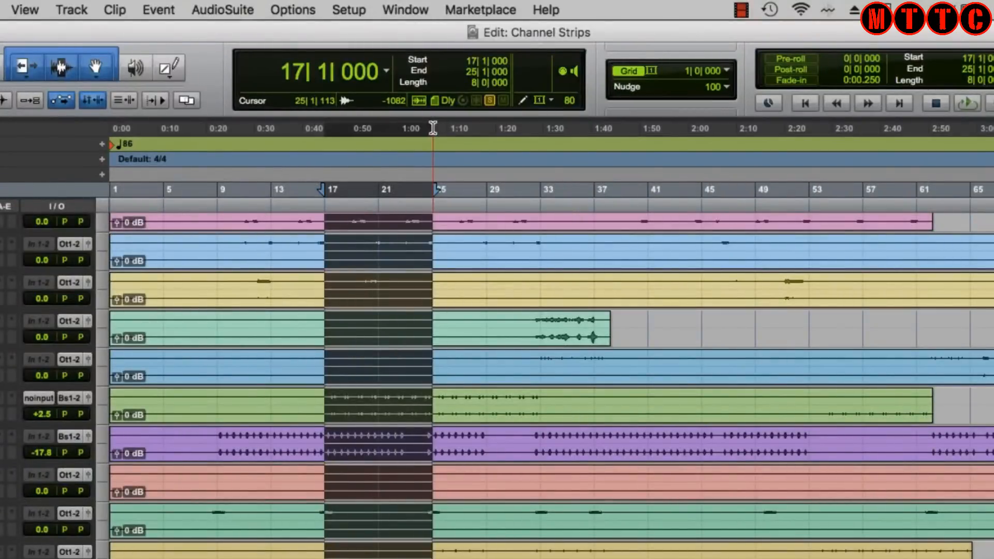
{"action": "left_click", "coordinate": [25, 10]}
{"action": "mouse_move", "coordinate": [104, 76]}
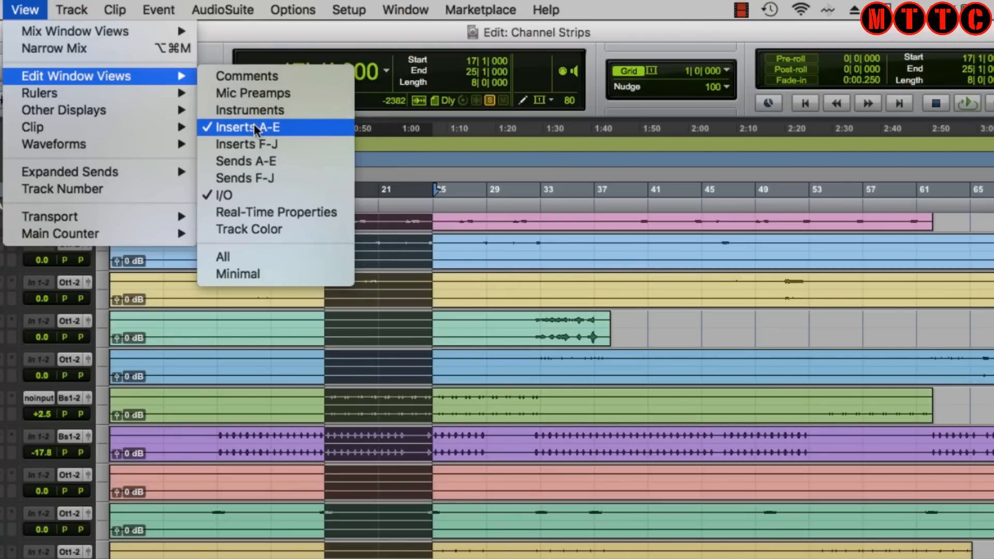